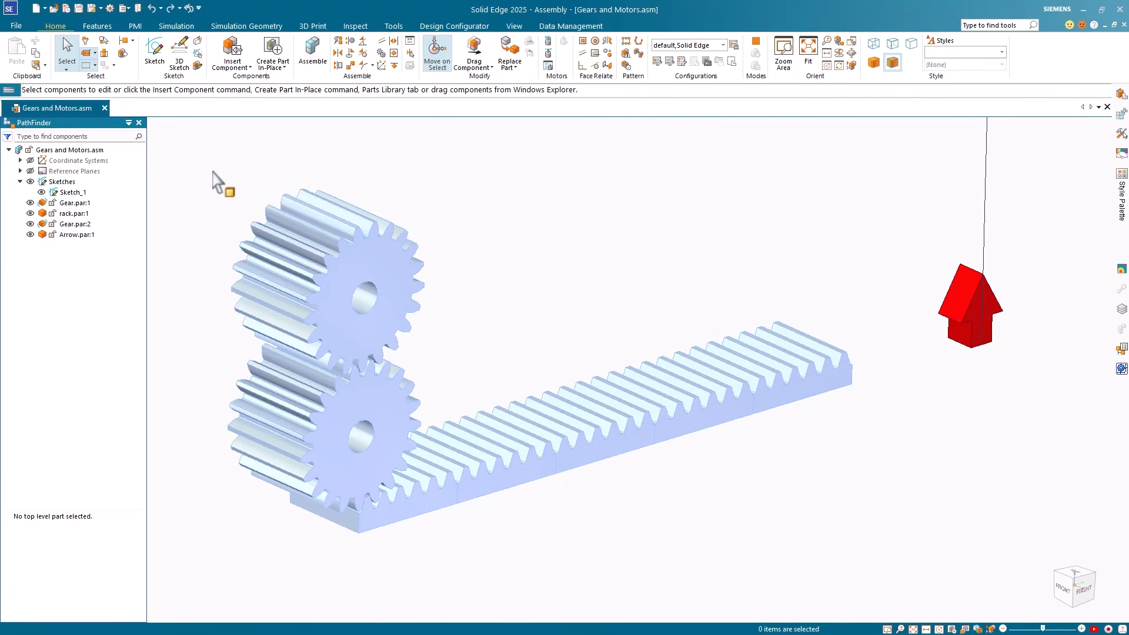
# - Edit the lower gear's assembly definition and start a Gear relationship of the rotation-rotation type with the Ratio value type
pyautogui.click(59, 203)
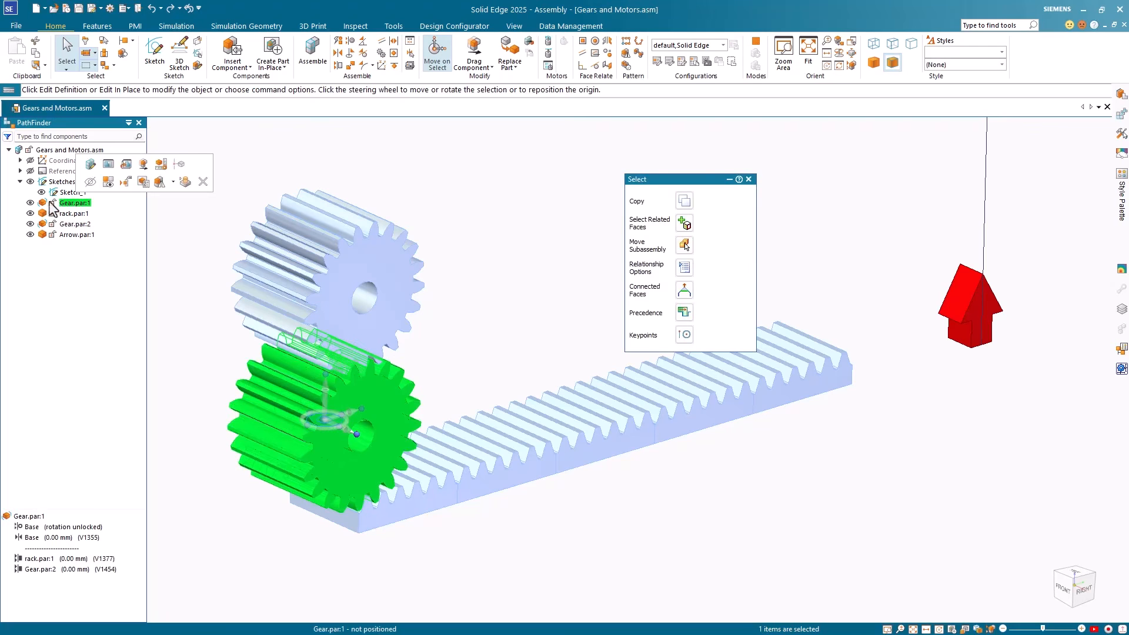
pyautogui.click(74, 224)
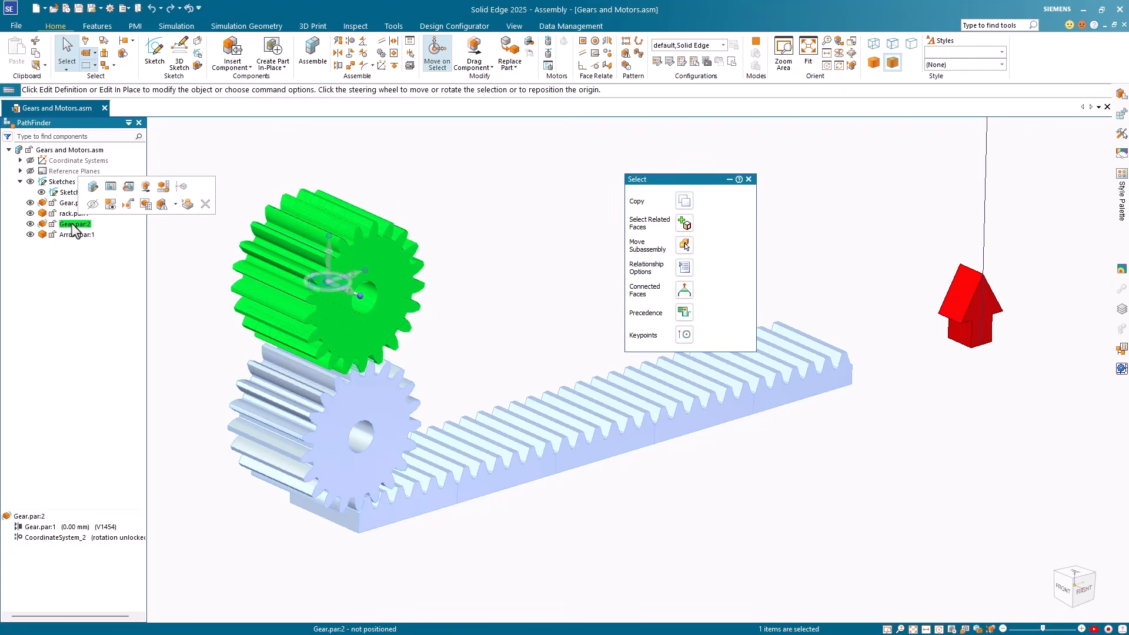
pyautogui.click(66, 203)
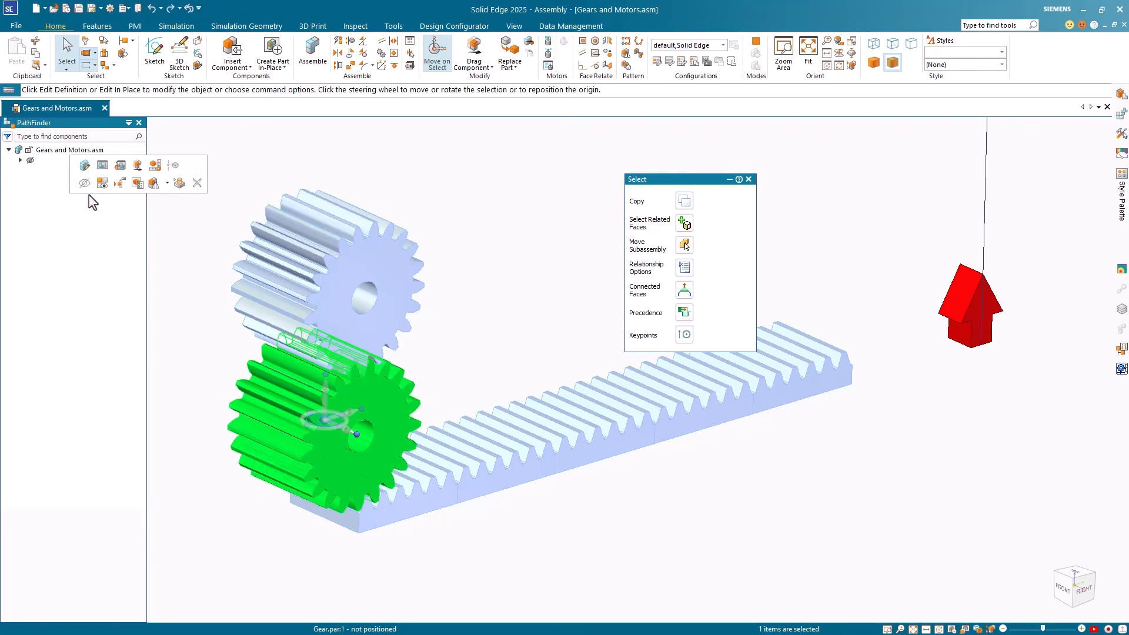
pyautogui.click(85, 167)
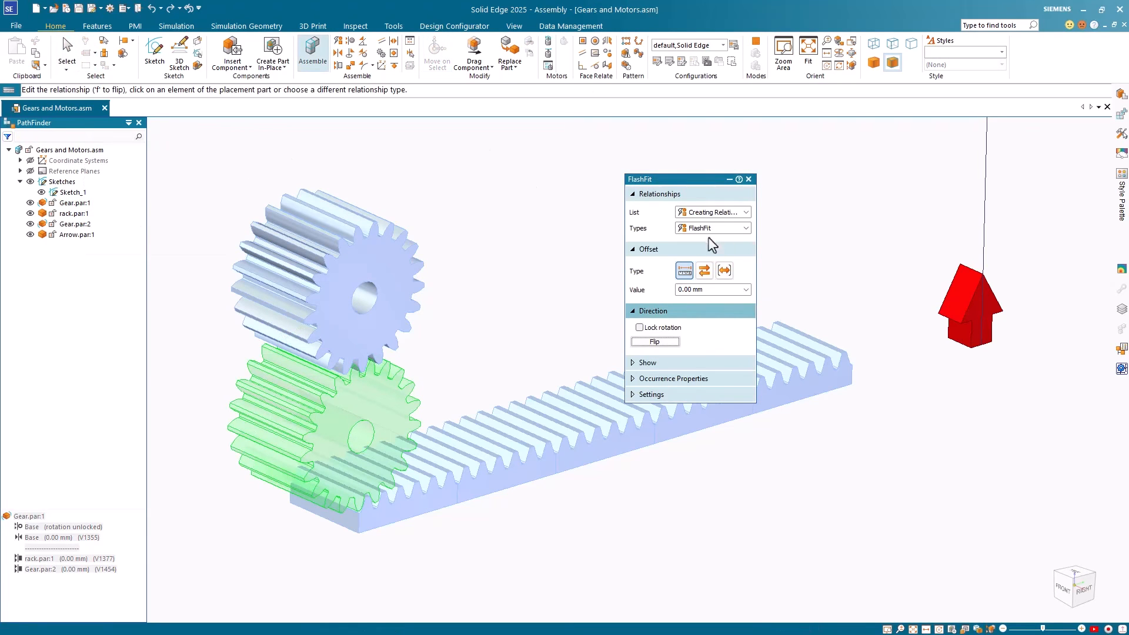
pyautogui.click(746, 228)
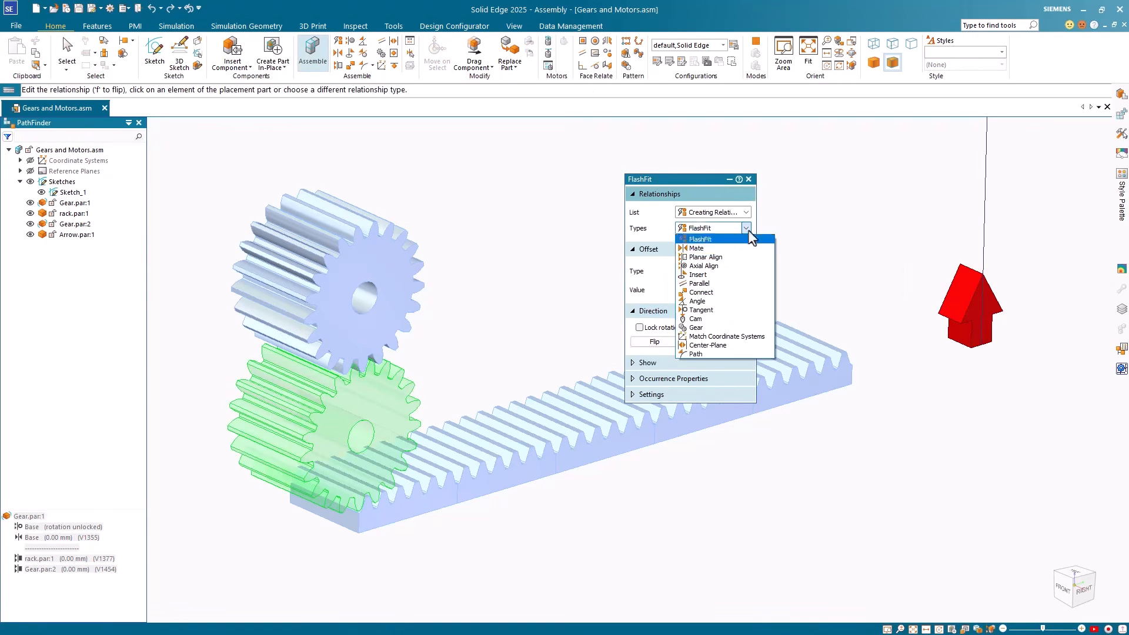
pyautogui.click(737, 328)
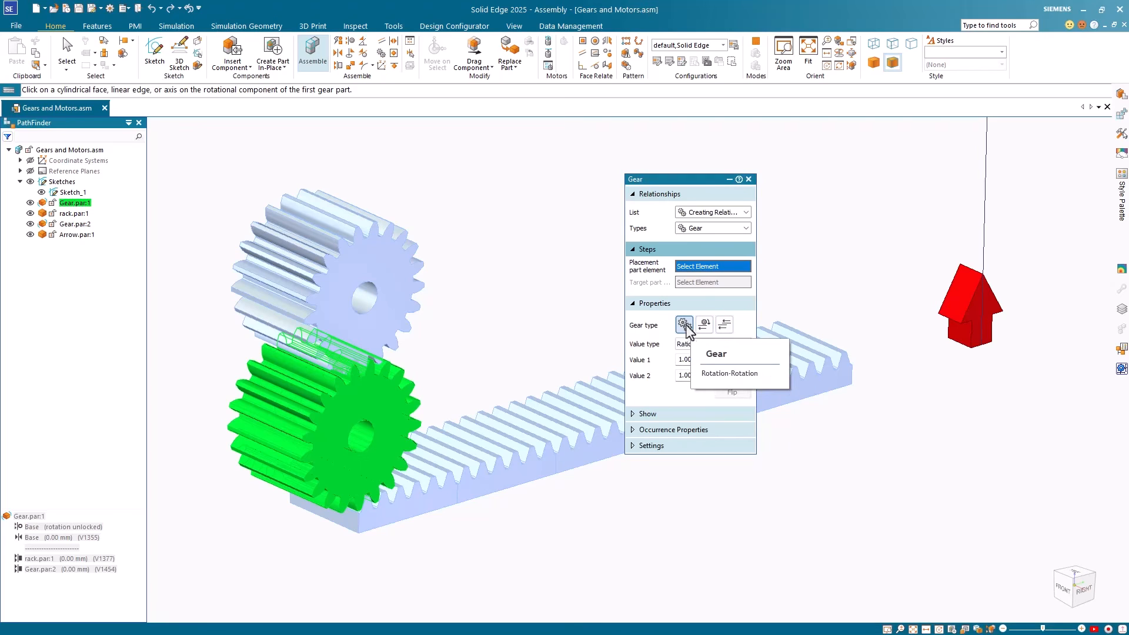
pyautogui.click(721, 344)
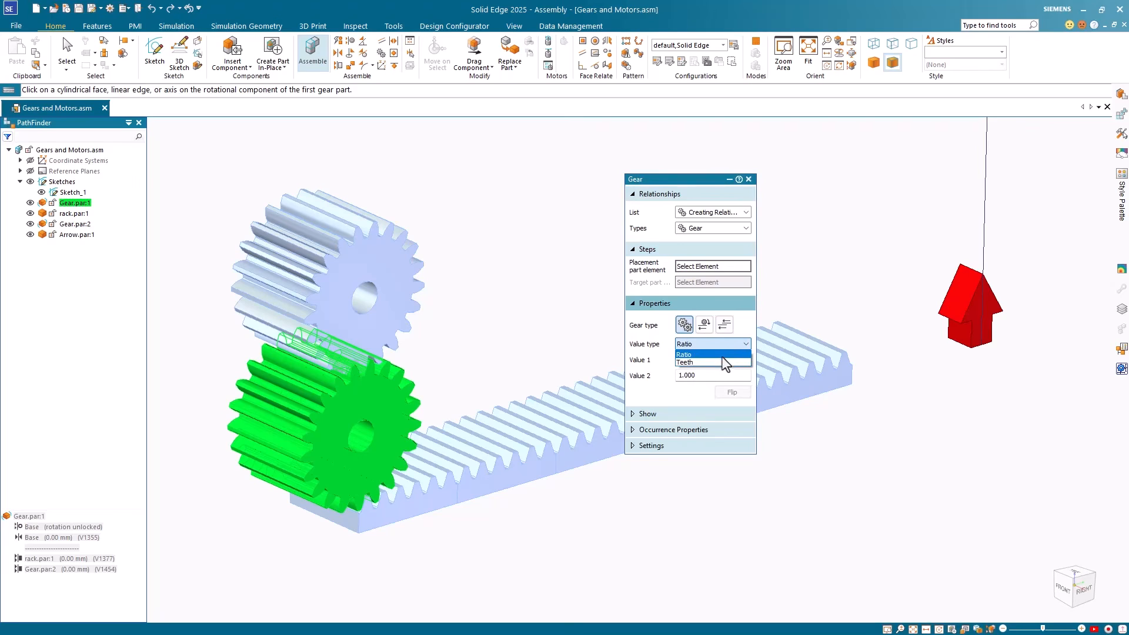
pyautogui.click(722, 362)
pyautogui.click(727, 355)
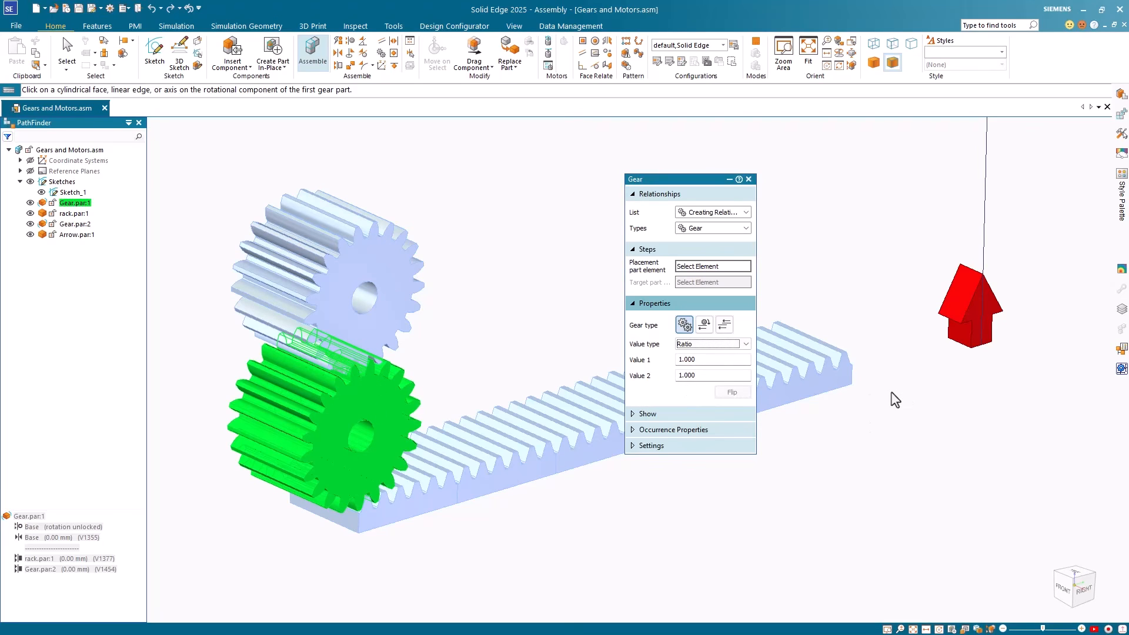
# - Relate the lower gear's bore edge to the upper gear's bore edge at 1.000 to 1.000, flip the rotation direction and create the relationship
pyautogui.click(369, 453)
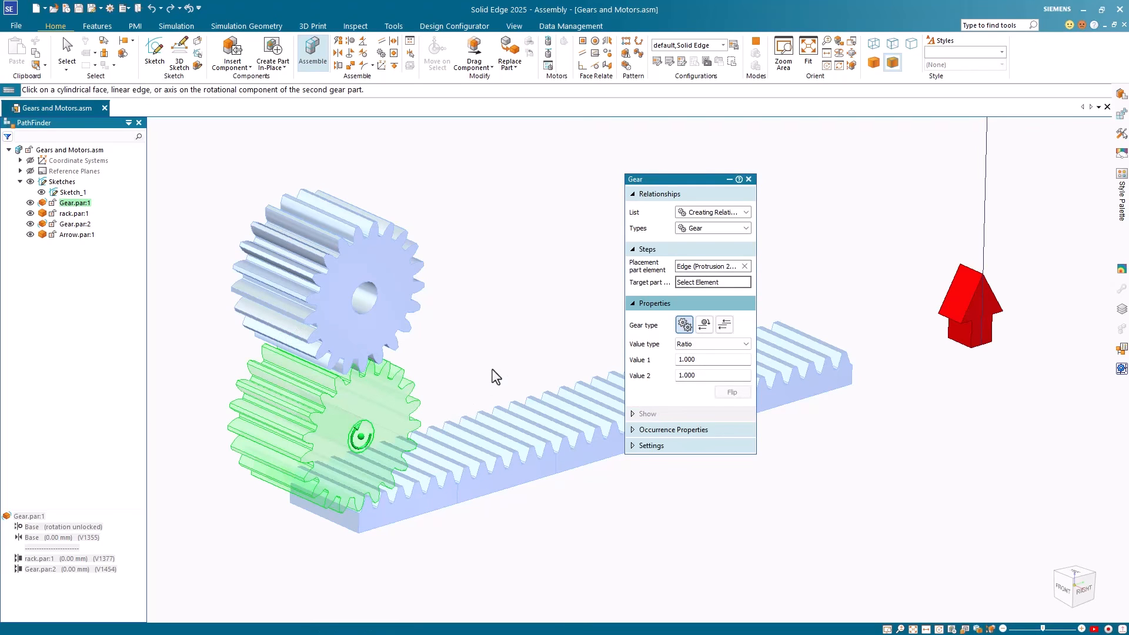
pyautogui.click(366, 315)
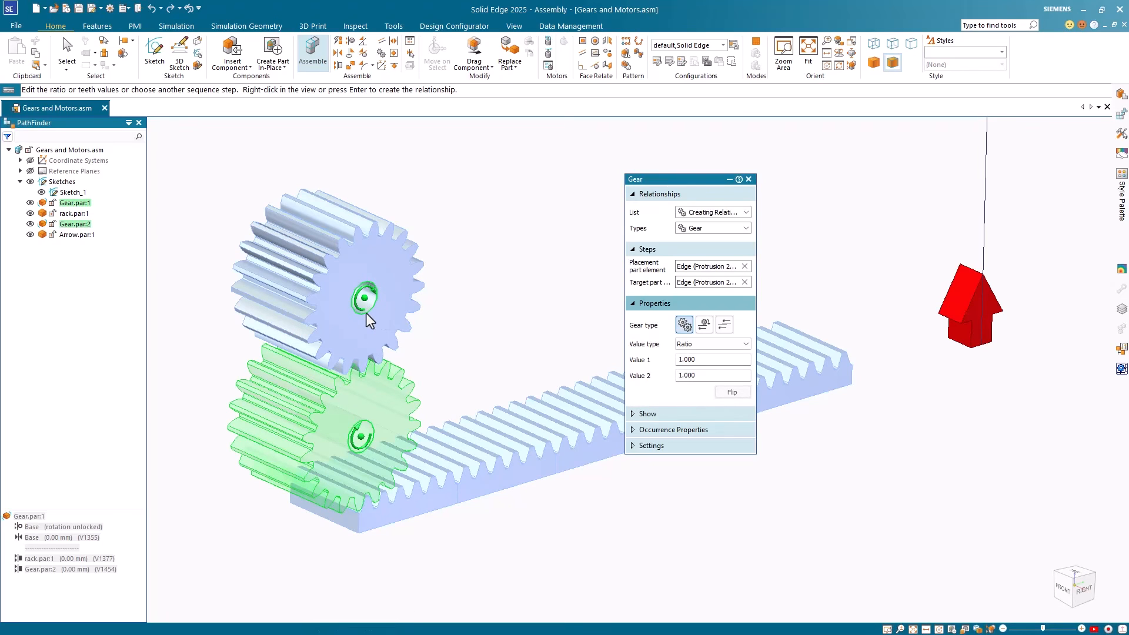
pyautogui.click(730, 393)
pyautogui.rightClick(551, 242)
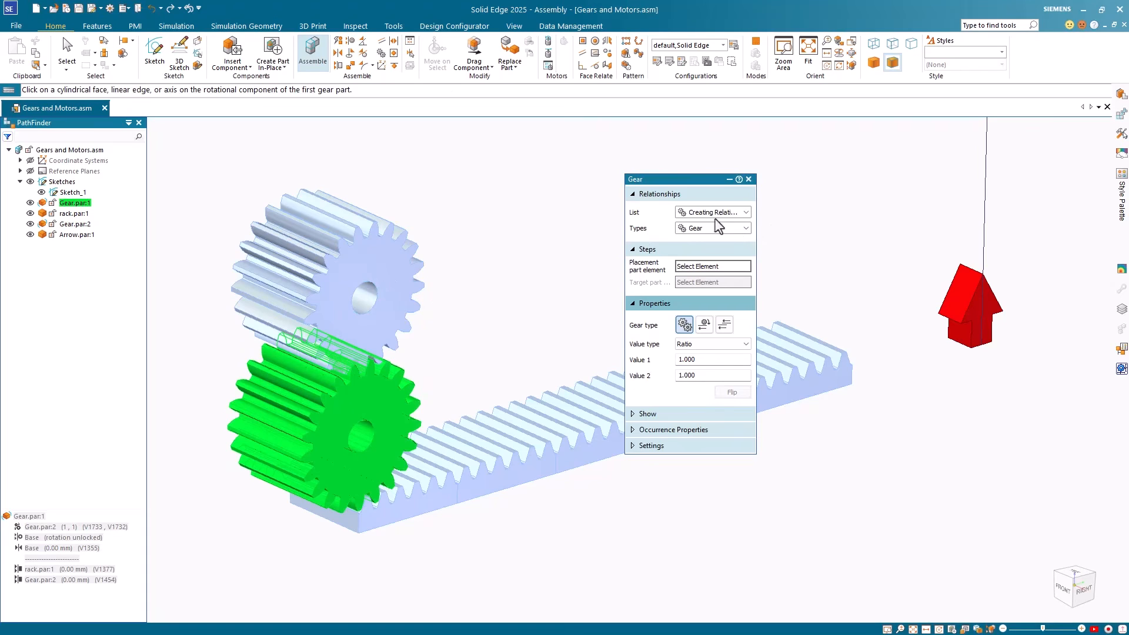
pyautogui.click(748, 178)
pyautogui.press('Escape')
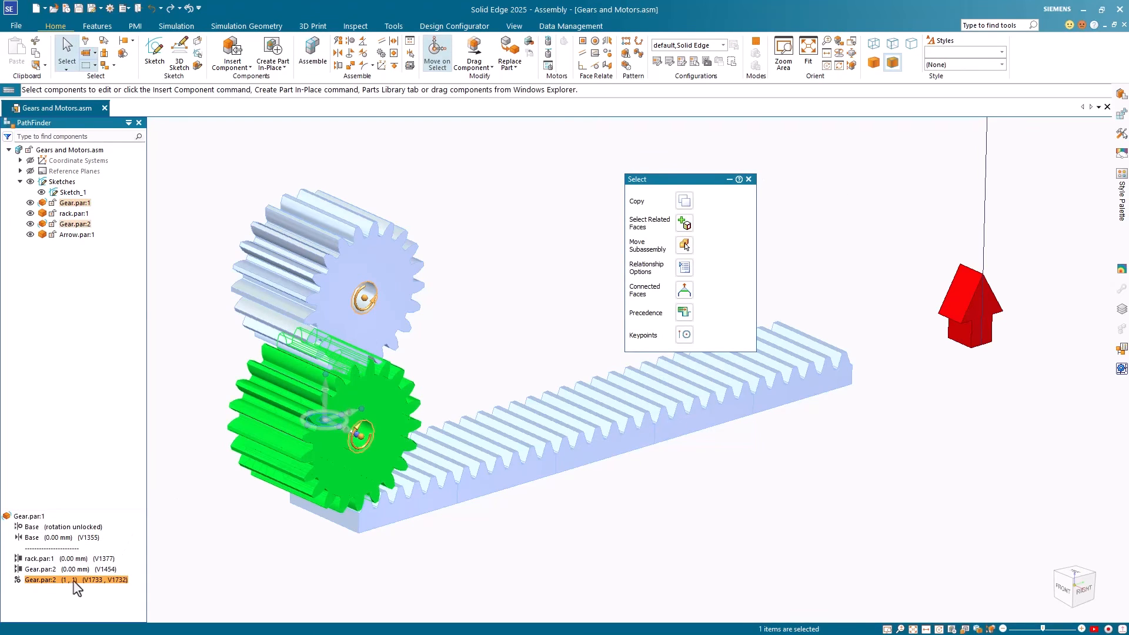
# - Rotate the lower gear with Drag Component to test the gear pair, and reset the parts to their original position
pyautogui.click(478, 50)
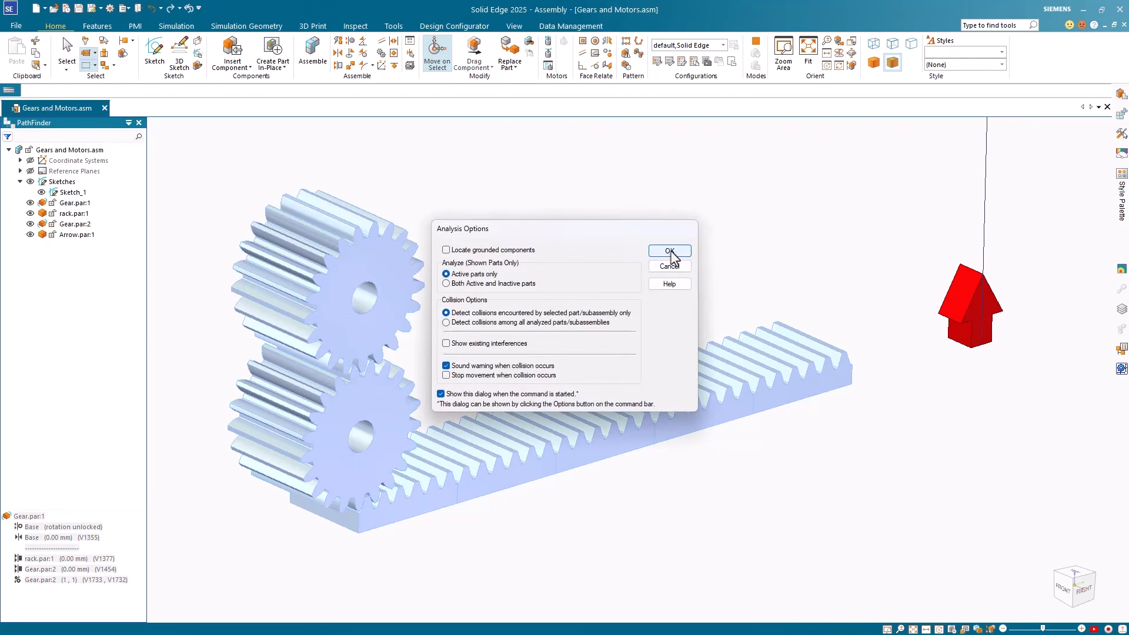
pyautogui.click(669, 251)
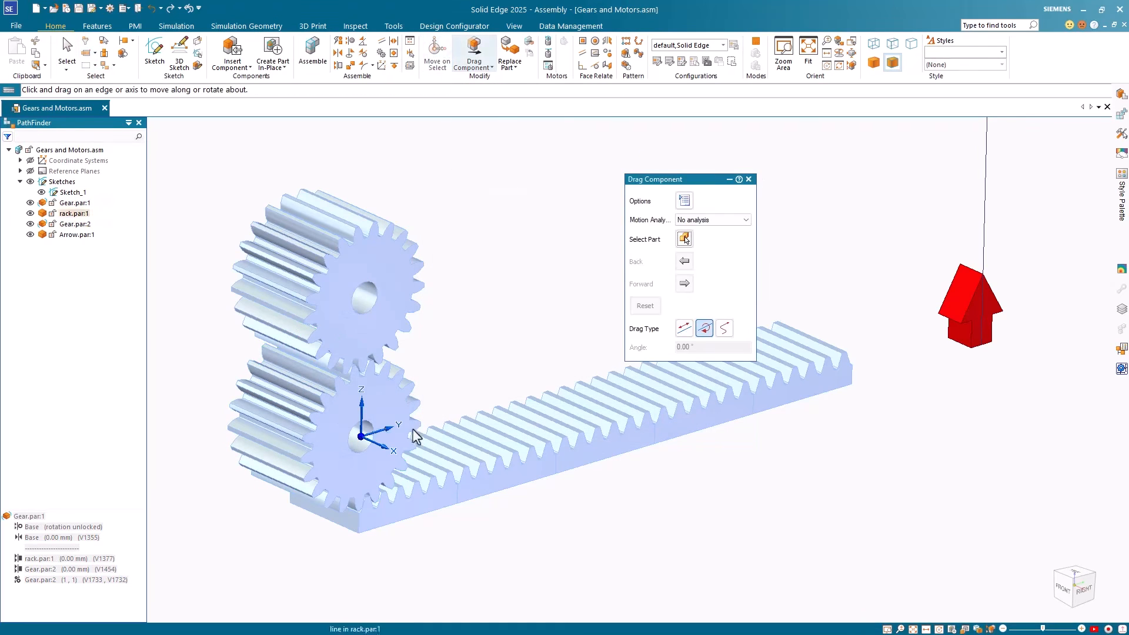
pyautogui.click(378, 446)
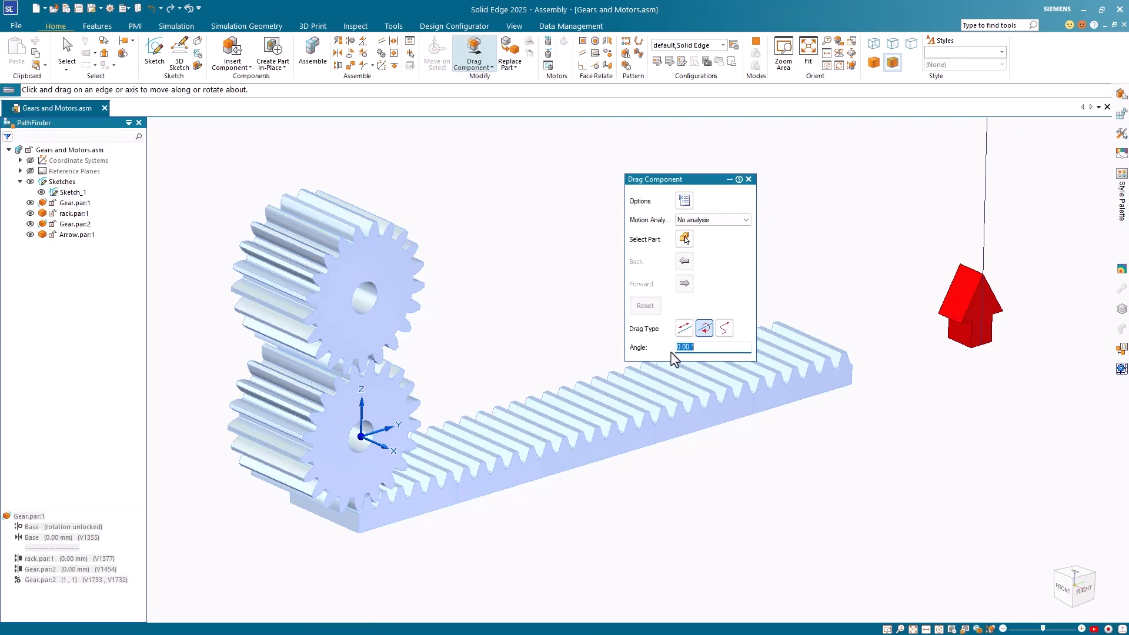
pyautogui.moveTo(385, 402)
pyautogui.mouseDown()
pyautogui.moveTo(388, 464)
pyautogui.moveTo(362, 472)
pyautogui.moveTo(352, 502)
pyautogui.moveTo(391, 391)
pyautogui.mouseUp()
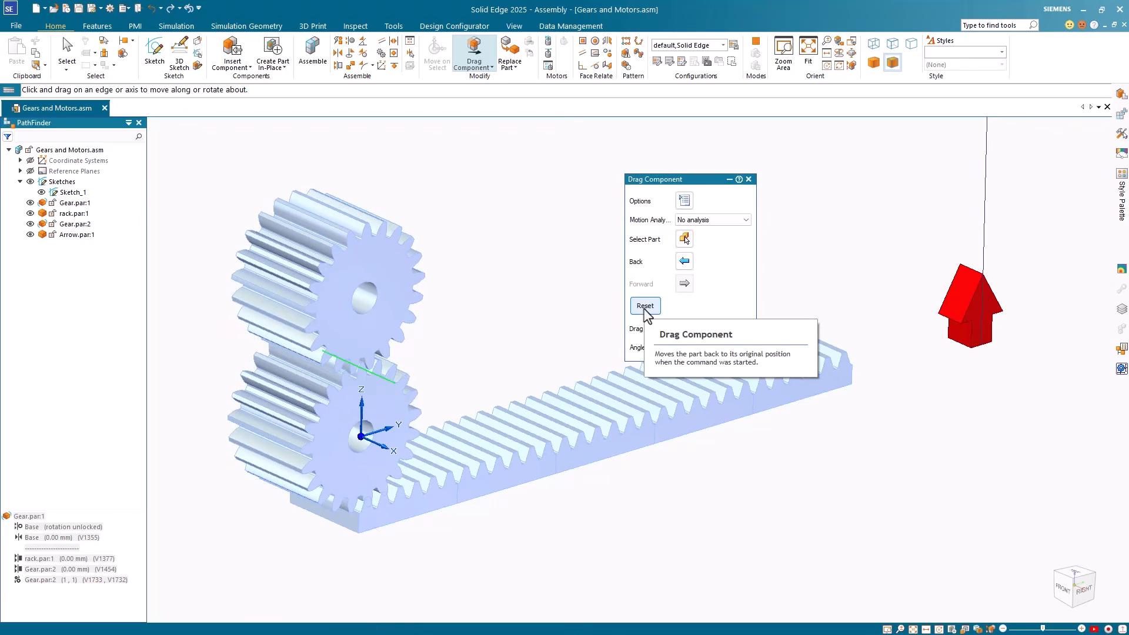
pyautogui.click(645, 309)
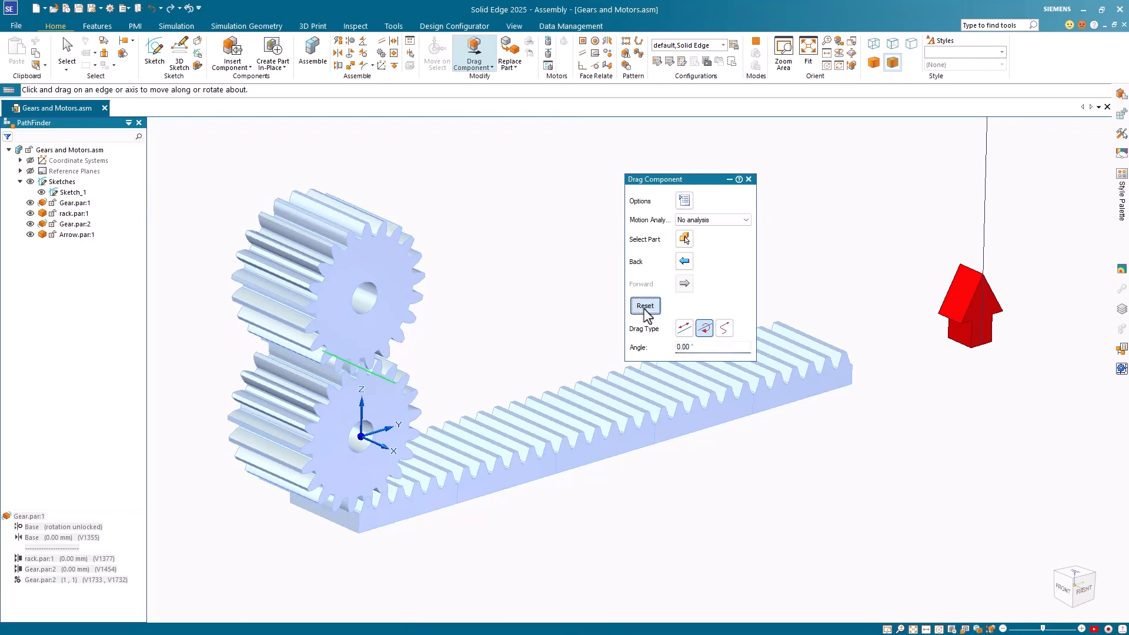
pyautogui.click(748, 179)
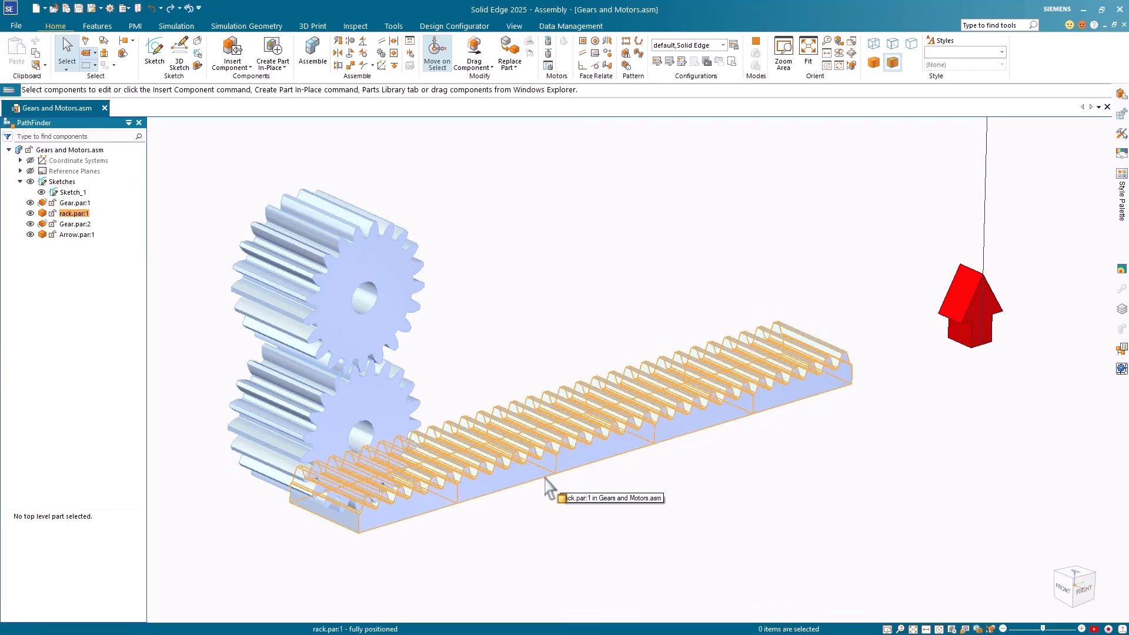
# - Suppress the rack's 0.00 mm mate relationship to Base
pyautogui.click(56, 213)
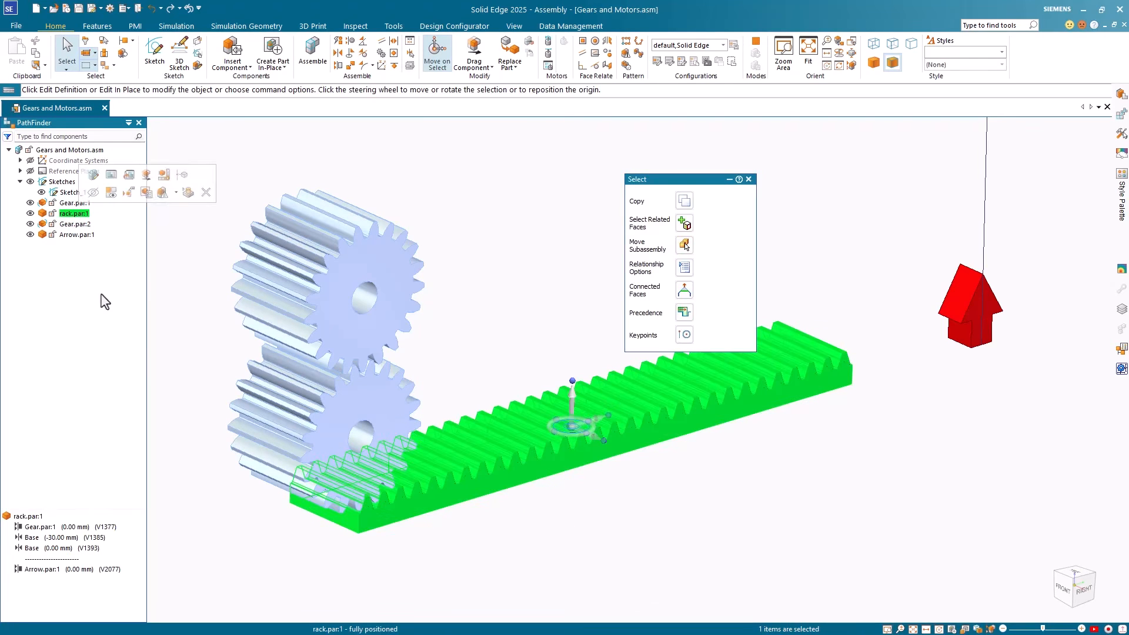
pyautogui.click(31, 548)
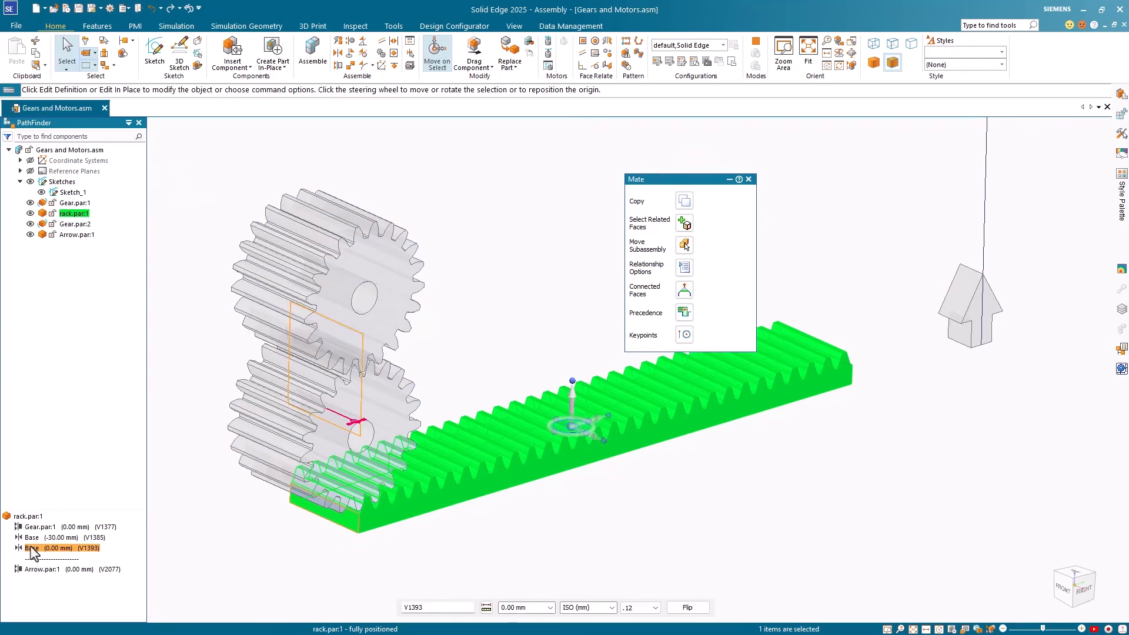
pyautogui.rightClick(31, 549)
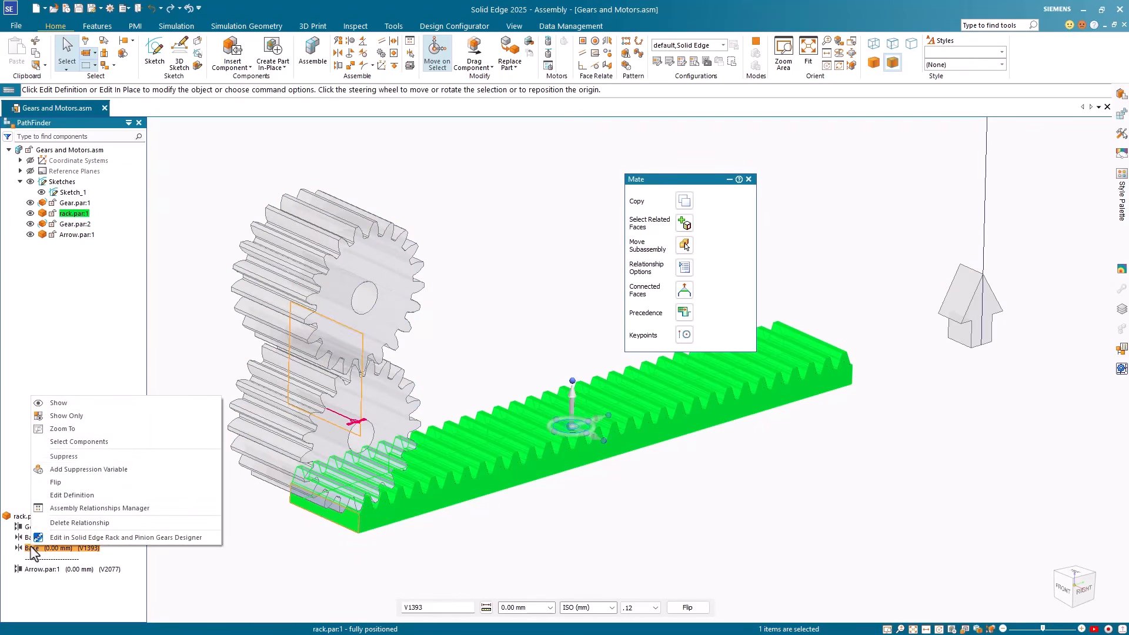
pyautogui.click(91, 457)
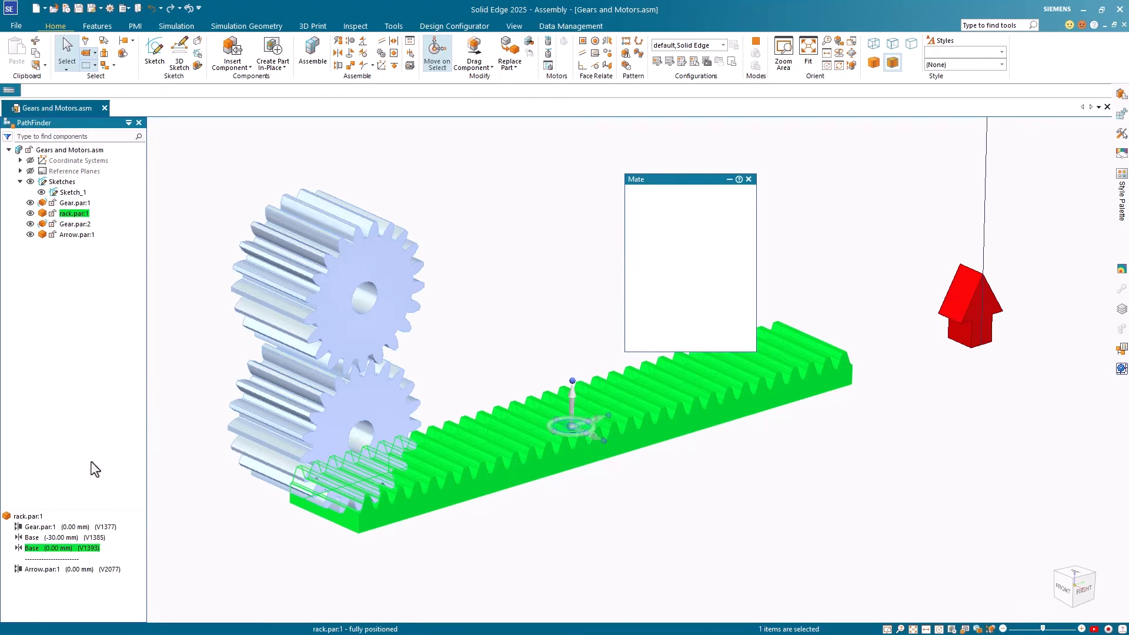
pyautogui.click(468, 167)
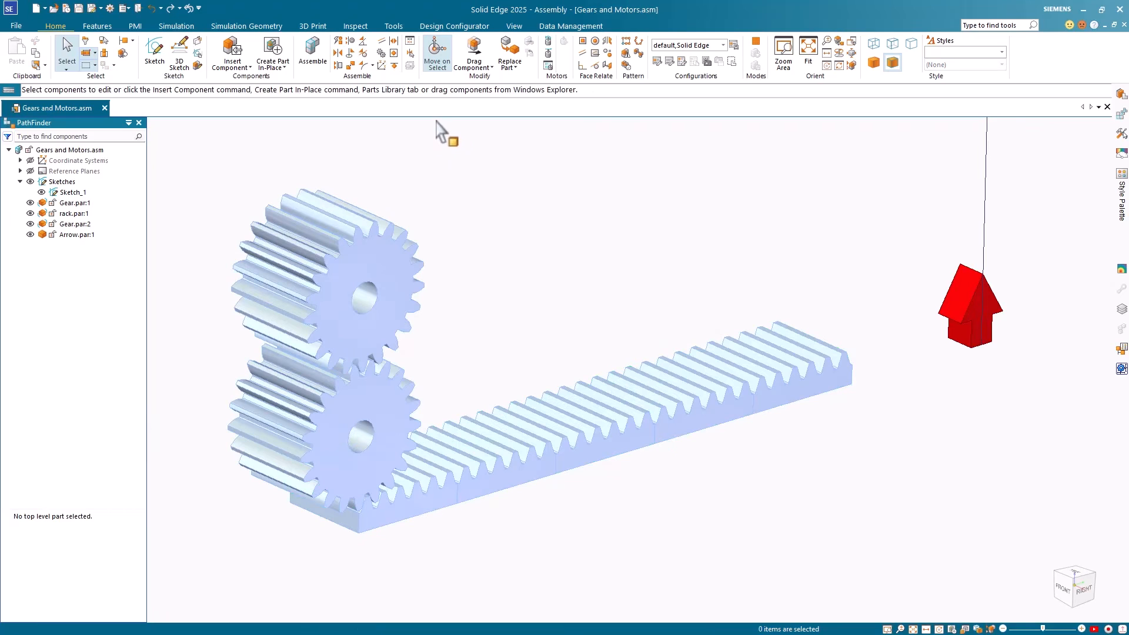
pyautogui.click(393, 419)
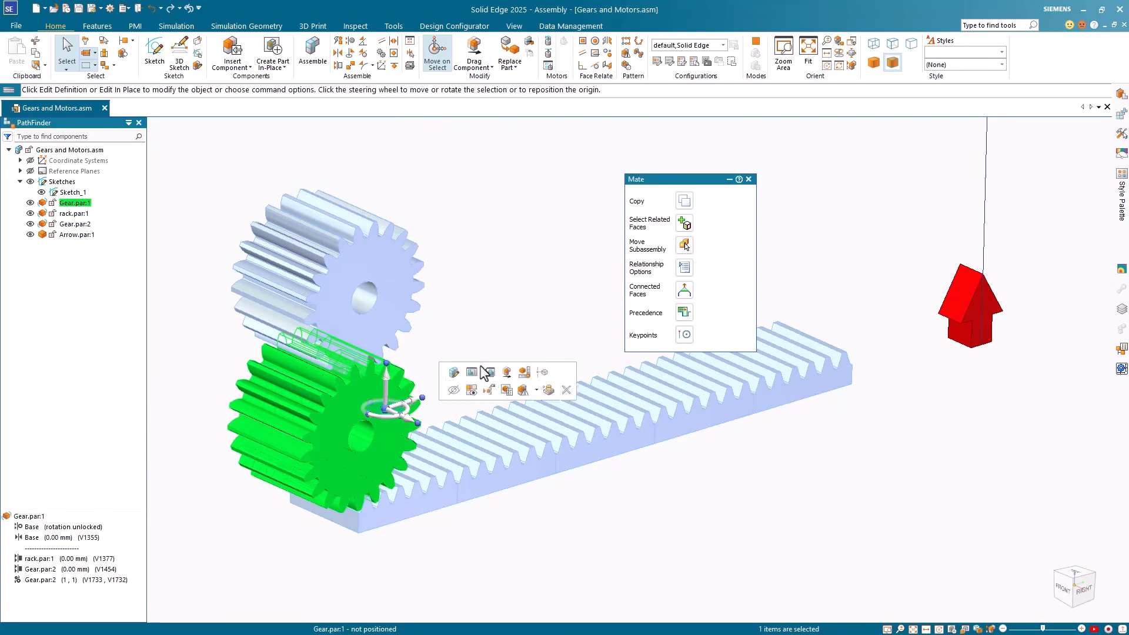
pyautogui.click(453, 373)
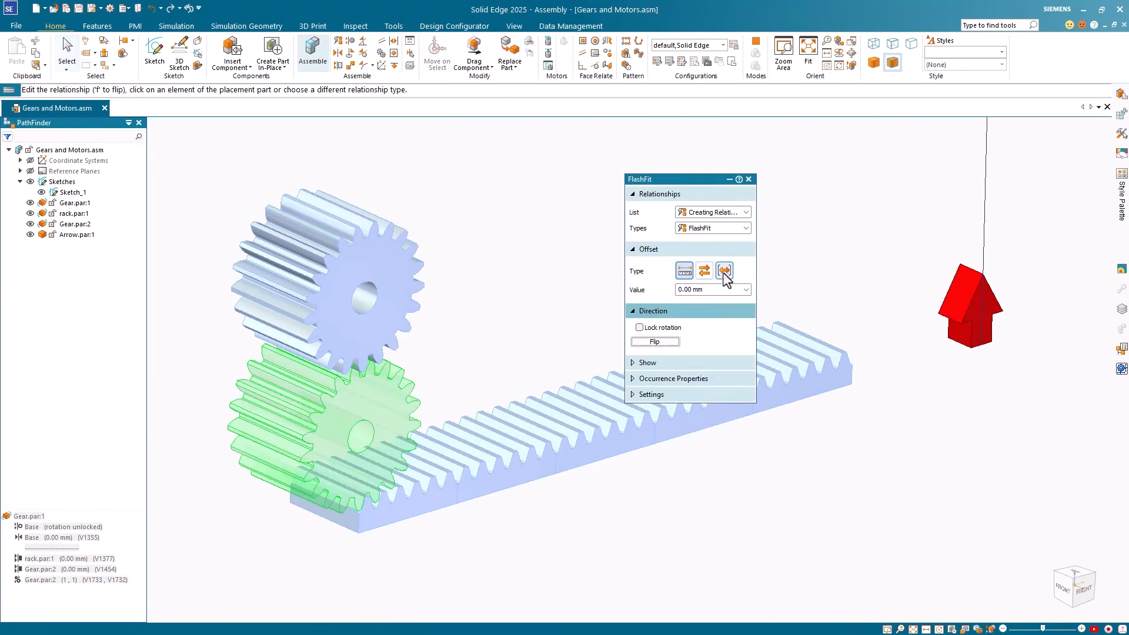
pyautogui.click(745, 229)
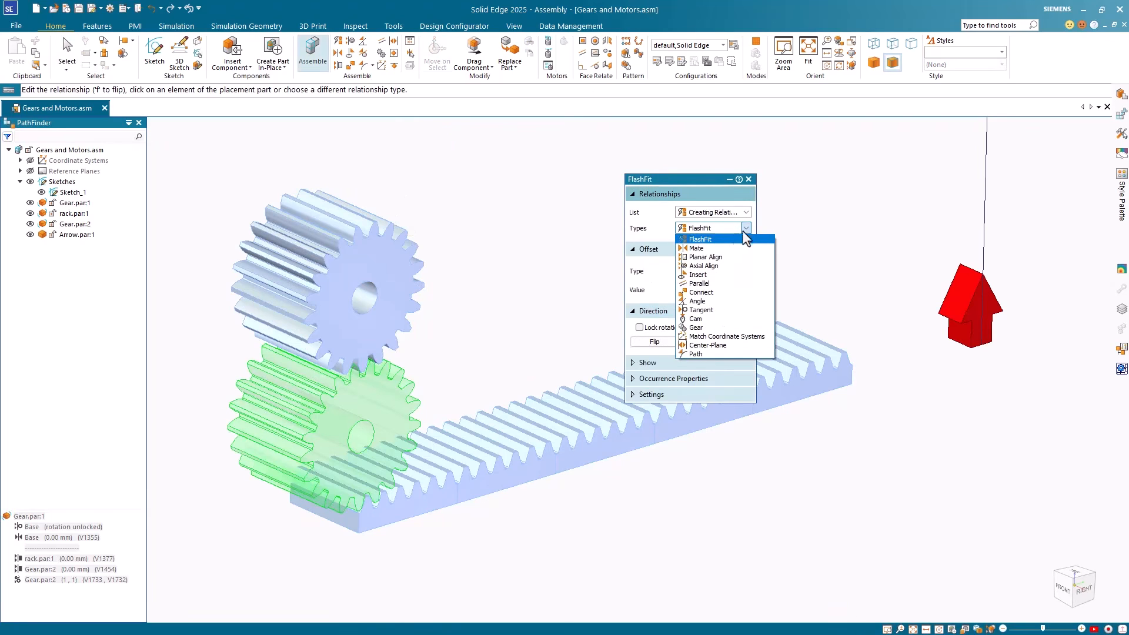
pyautogui.click(724, 328)
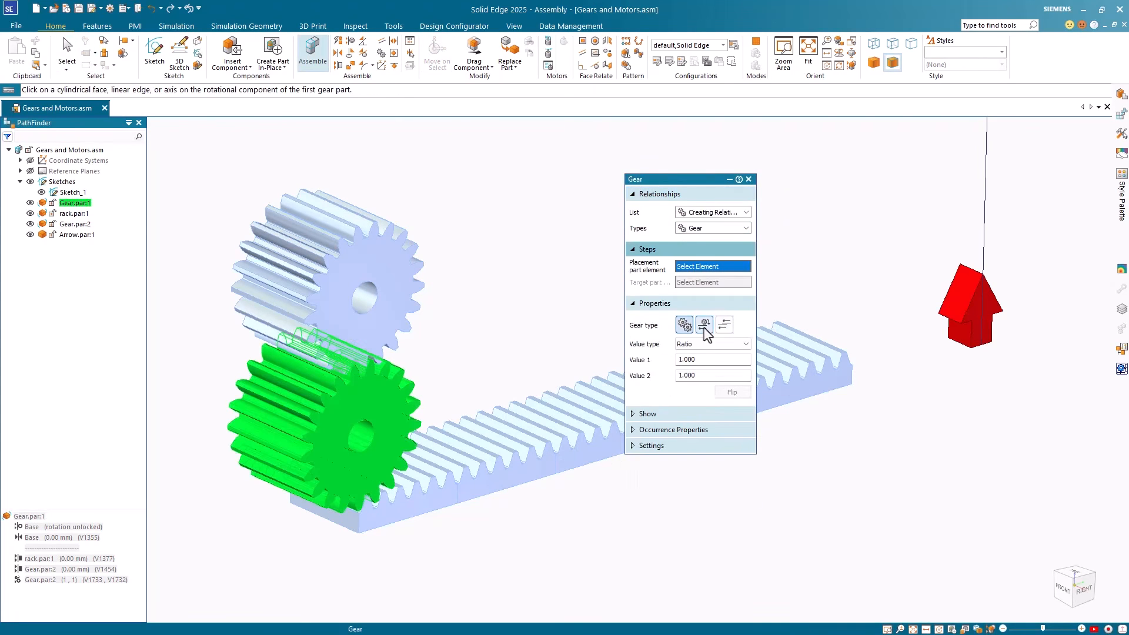
pyautogui.click(705, 325)
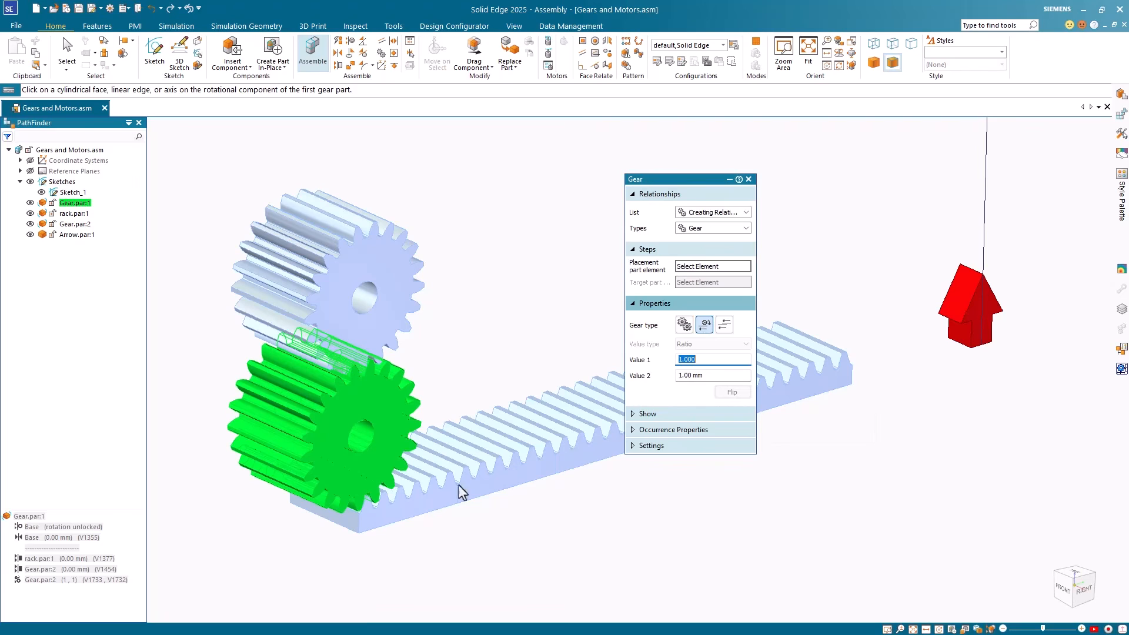
pyautogui.click(749, 180)
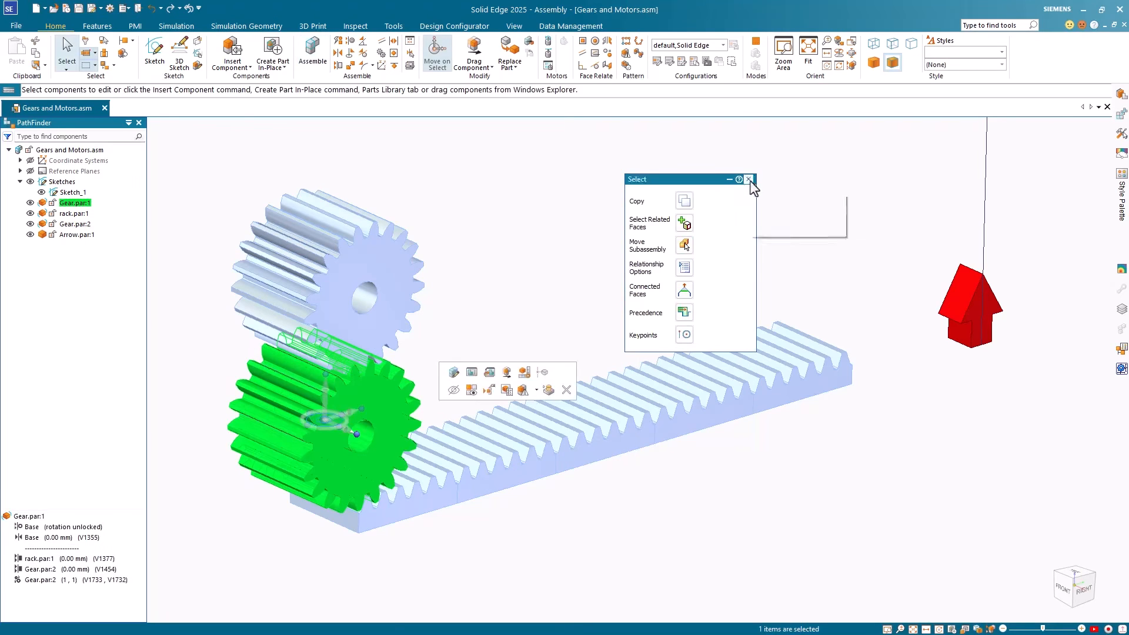
pyautogui.click(748, 180)
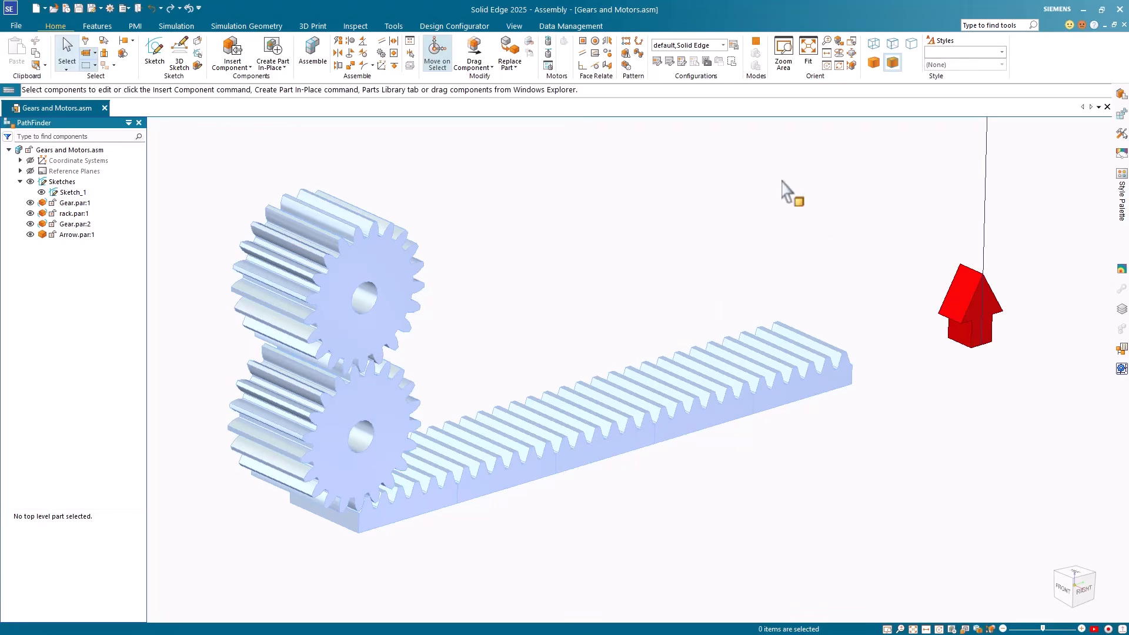
# - Switch the lower gear to its simplified representation
pyautogui.click(75, 203)
pyautogui.rightClick(77, 203)
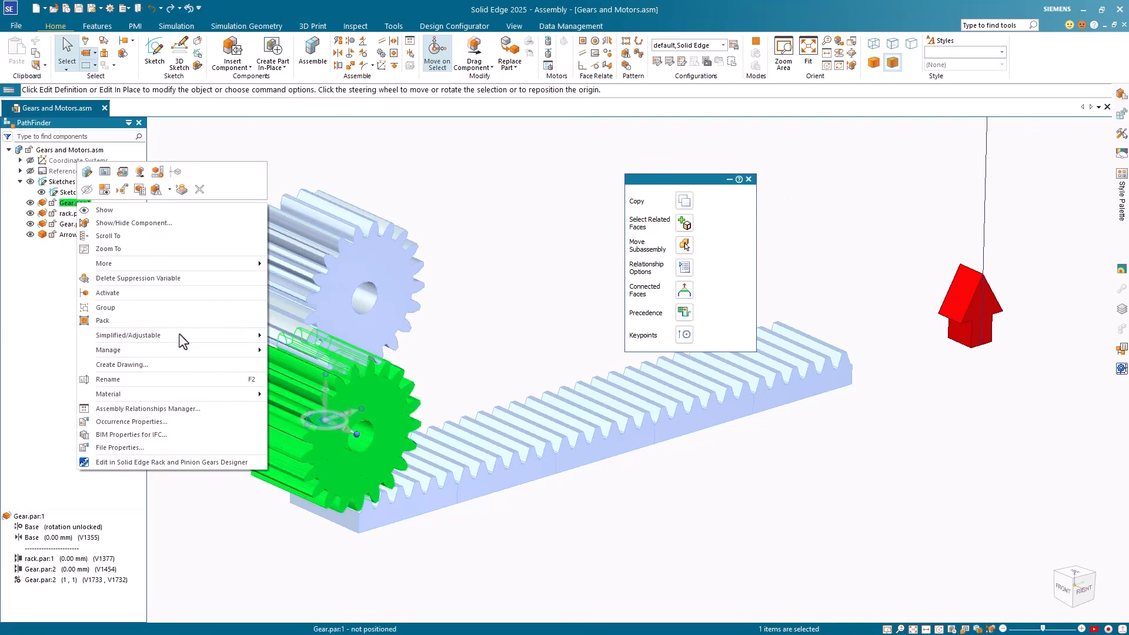
pyautogui.moveTo(182, 342)
pyautogui.click(328, 335)
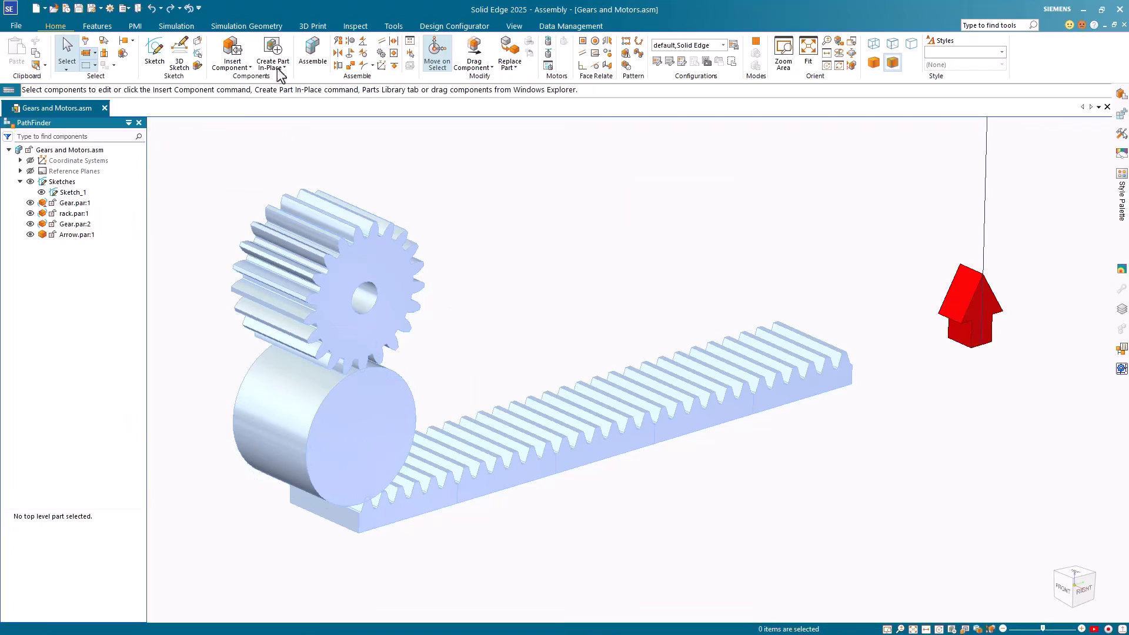
# - Inquire the circular front edge of the simplified lower gear to read its circumference
pyautogui.click(353, 26)
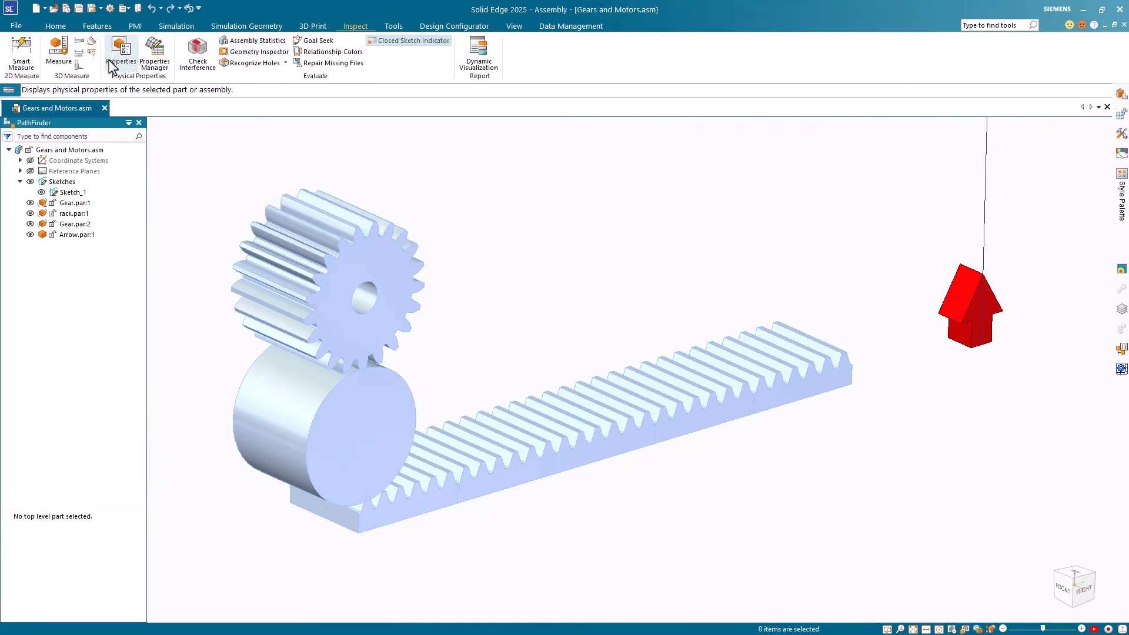
pyautogui.click(91, 53)
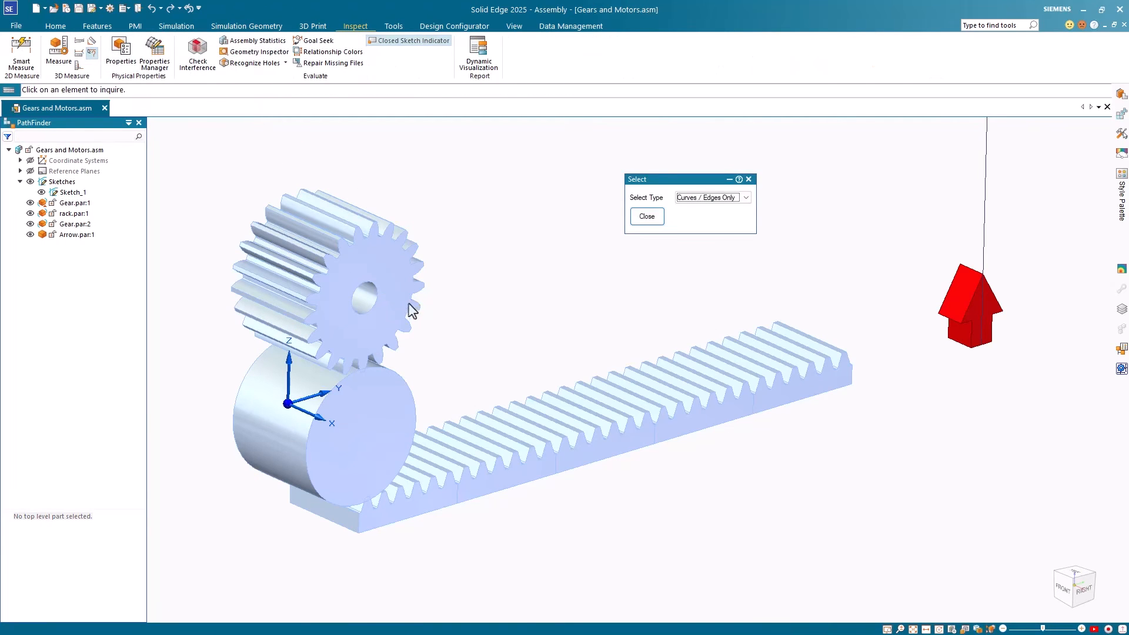
pyautogui.click(410, 391)
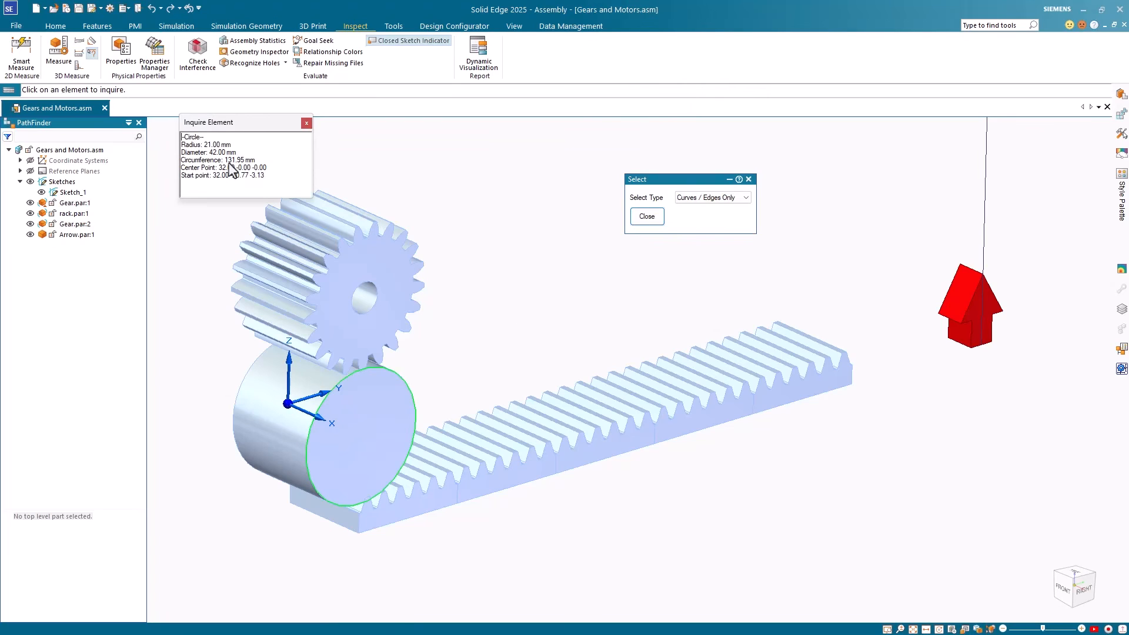
# - Close the element inquiry and switch the lower gear back to its designed part representation
pyautogui.click(307, 122)
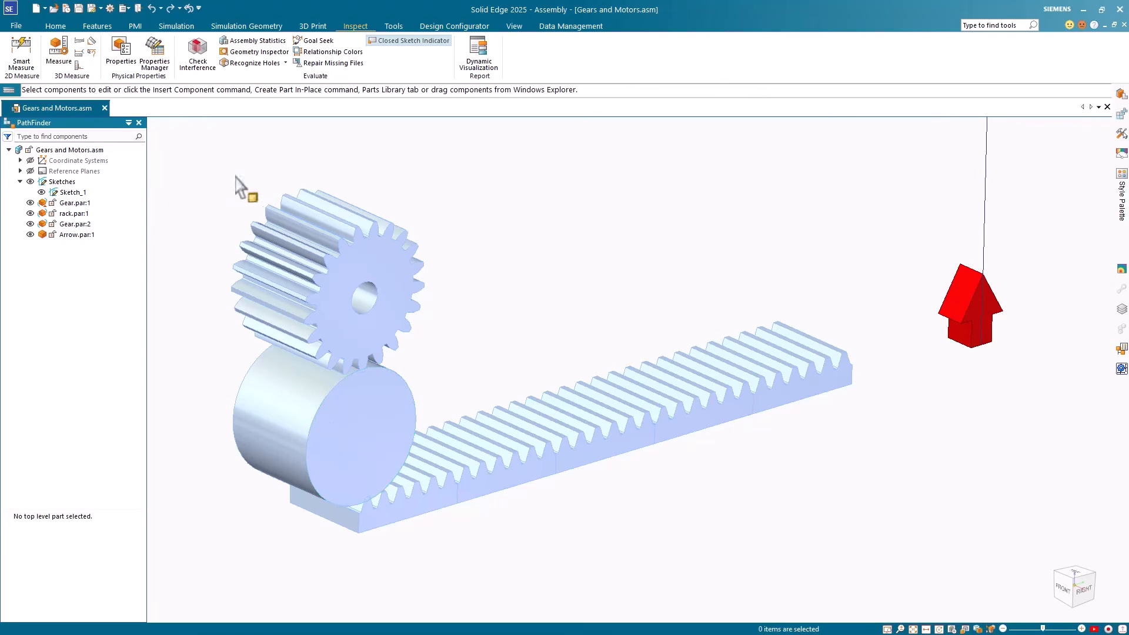
pyautogui.rightClick(86, 203)
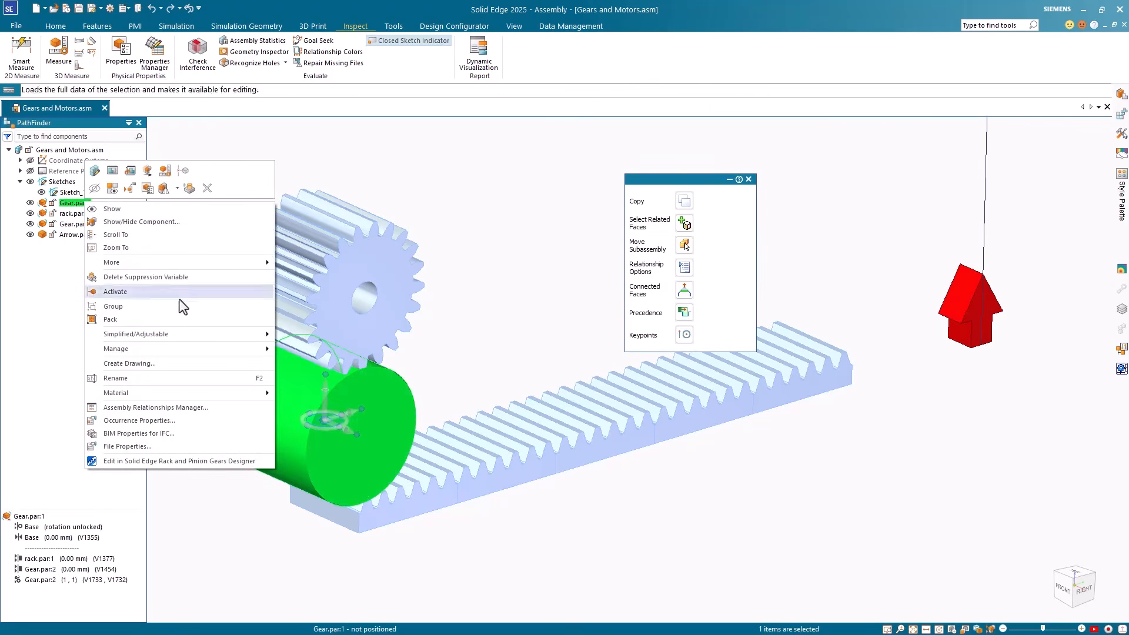
pyautogui.moveTo(247, 334)
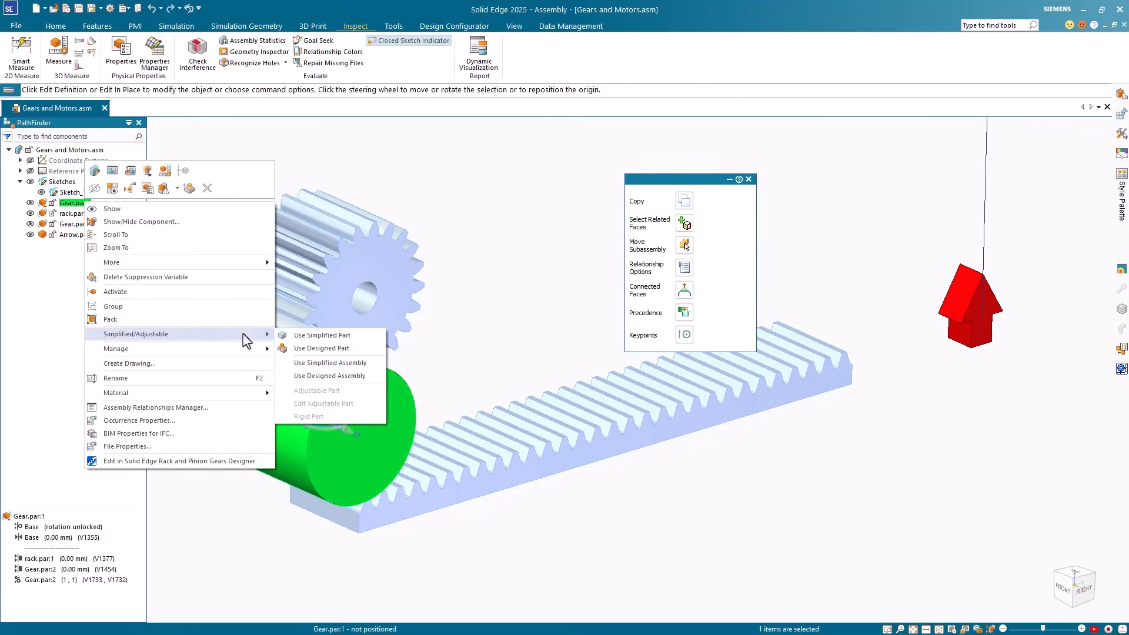
pyautogui.click(316, 349)
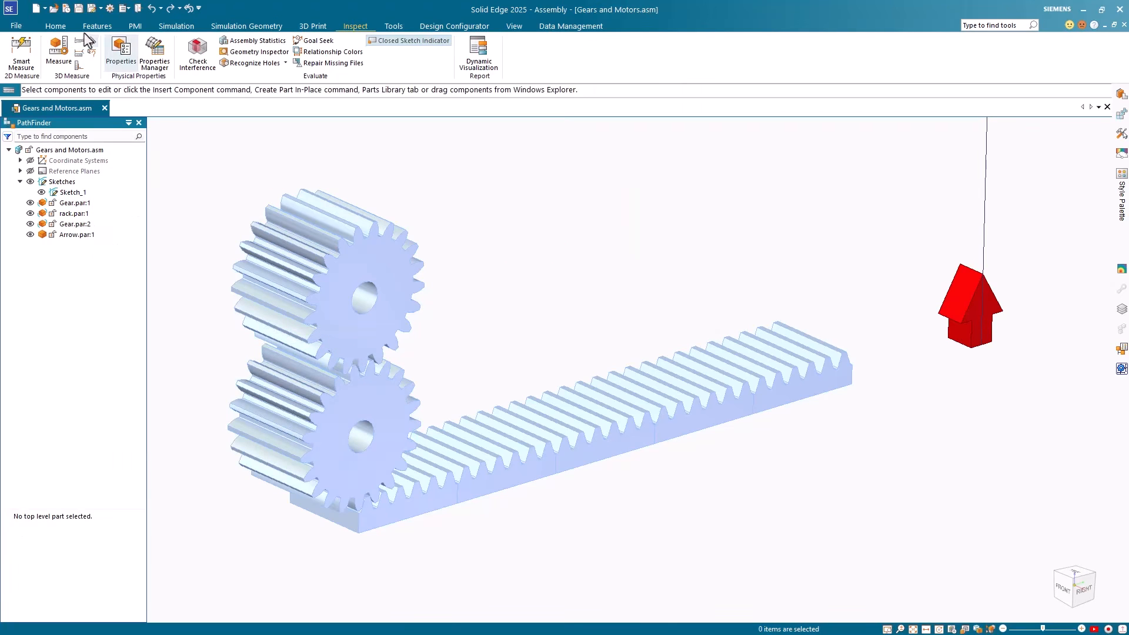
# - Set up a rotational-to-linear gear relationship for the lower gear with a ratio of 1.000 to 131.95 mm
pyautogui.click(56, 26)
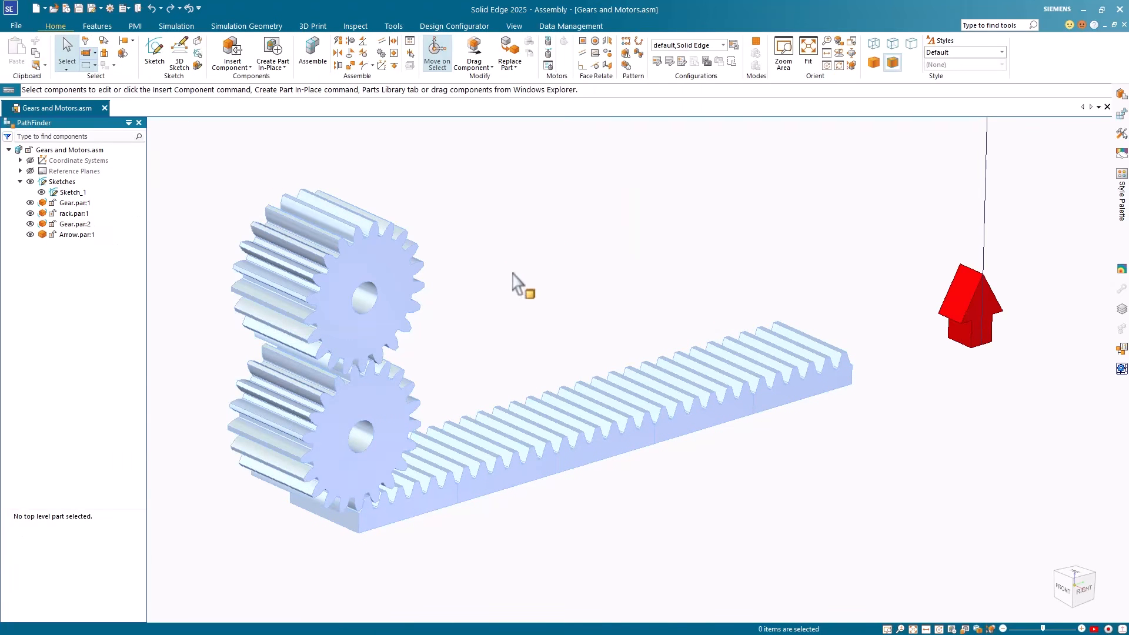
pyautogui.click(381, 415)
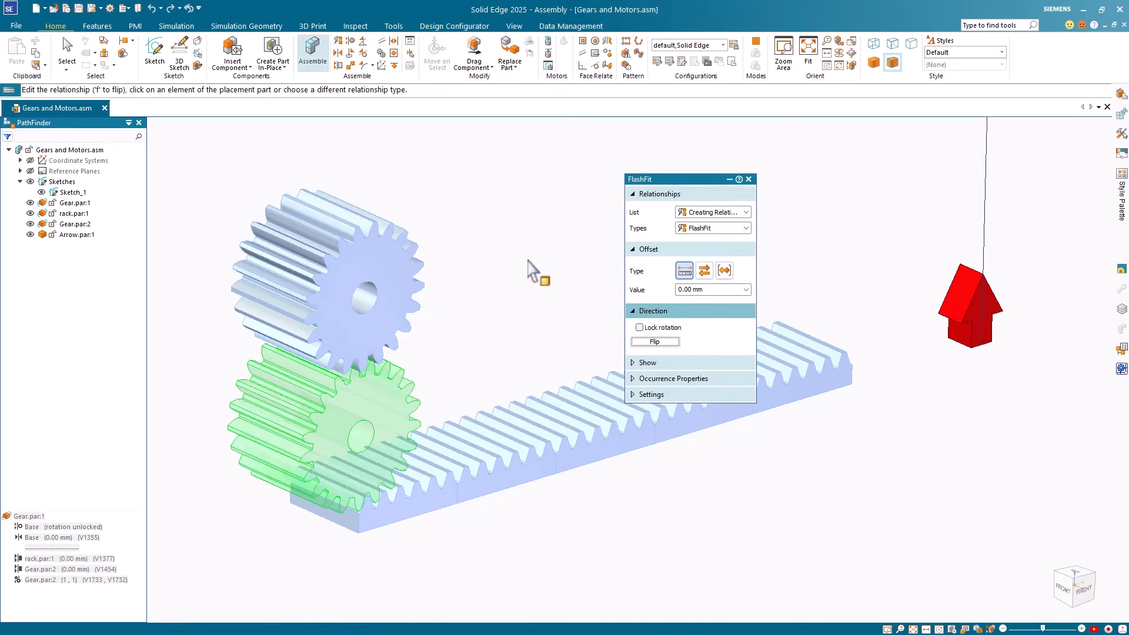
pyautogui.click(745, 228)
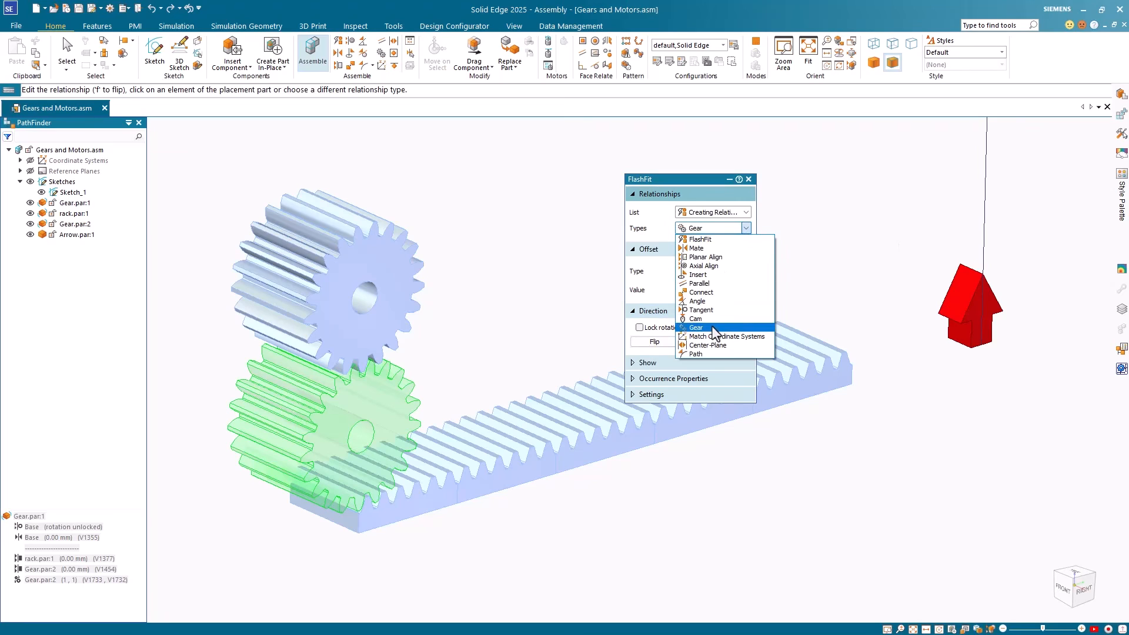
pyautogui.click(713, 328)
pyautogui.click(704, 324)
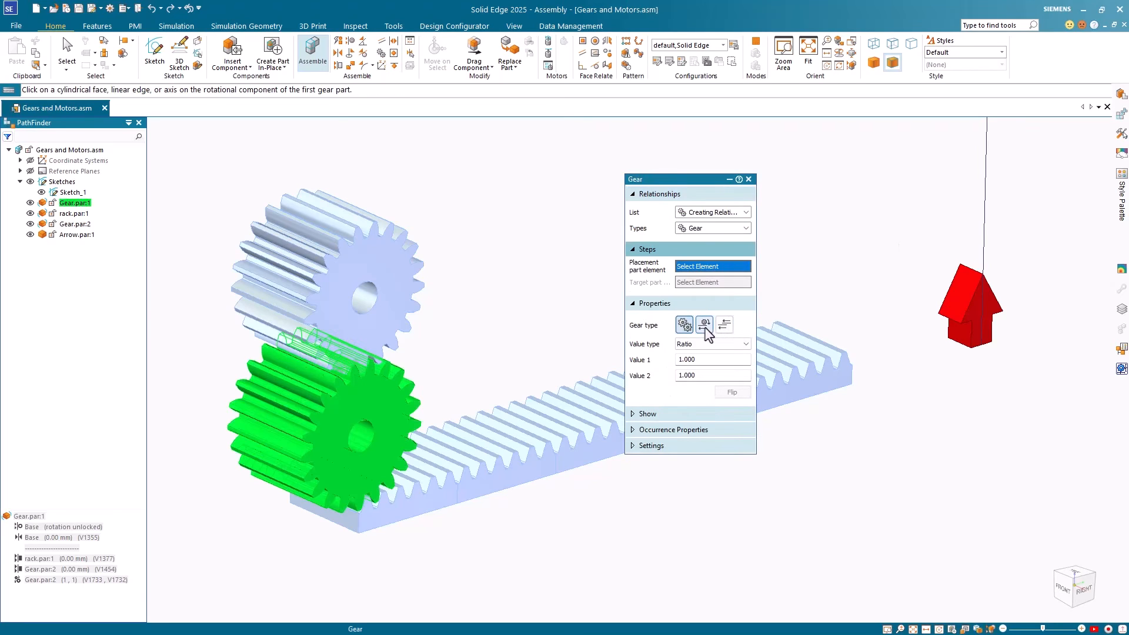
pyautogui.click(709, 379)
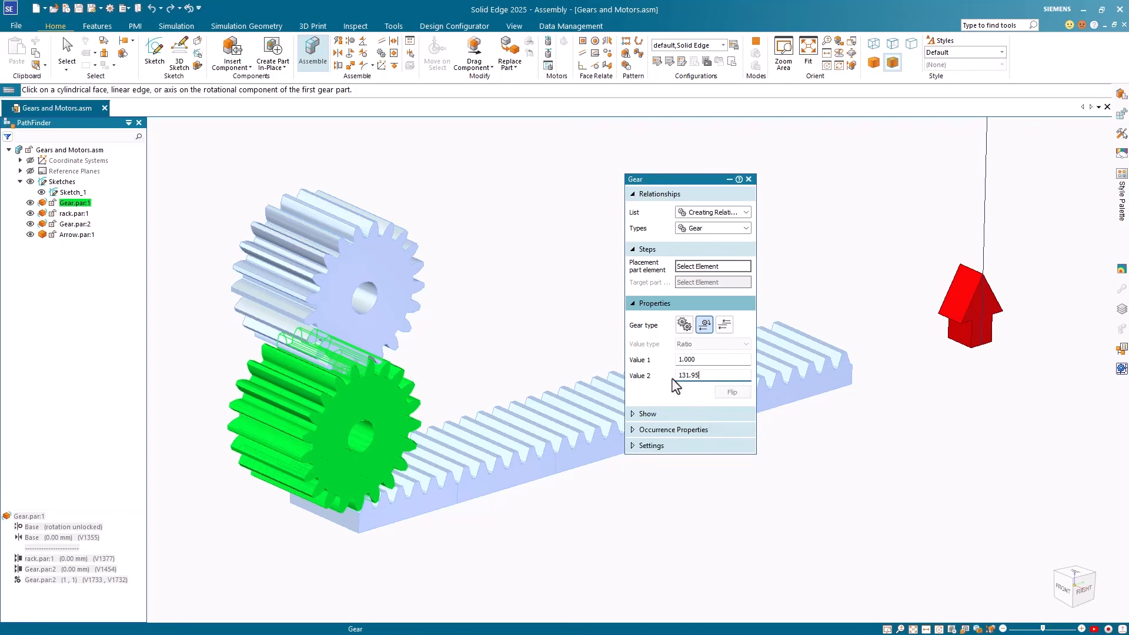
pyautogui.write('131.95')
pyautogui.press('Tab')
# - Pair the lower gear's circular bore edge with the rack's long bottom edge, flip the direction, and create the gear relationship
pyautogui.click(363, 456)
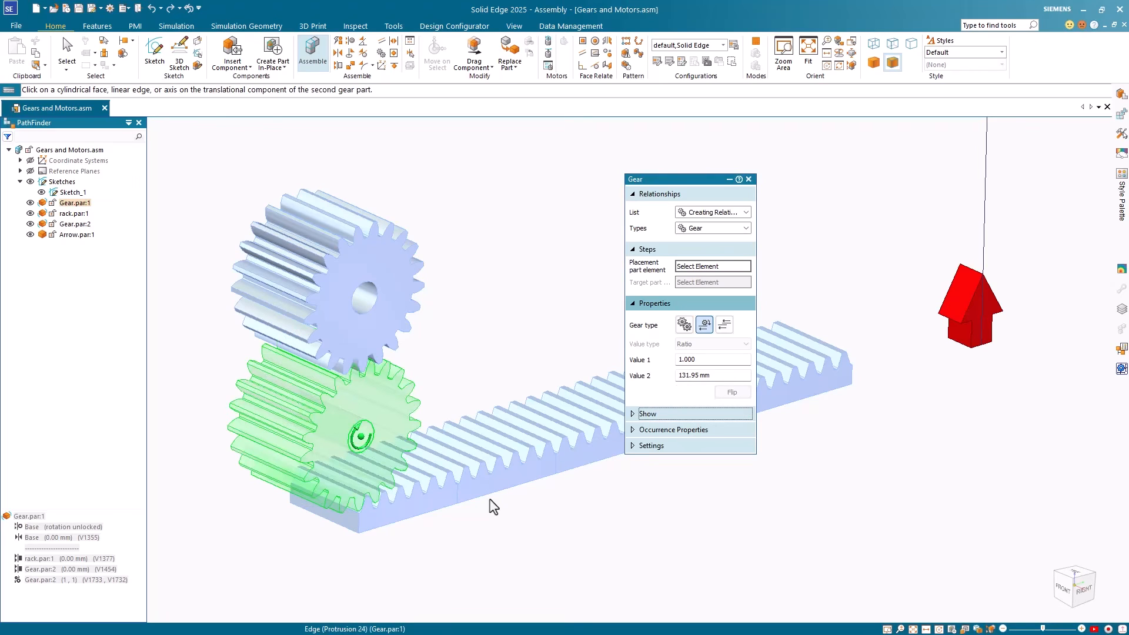
pyautogui.click(529, 488)
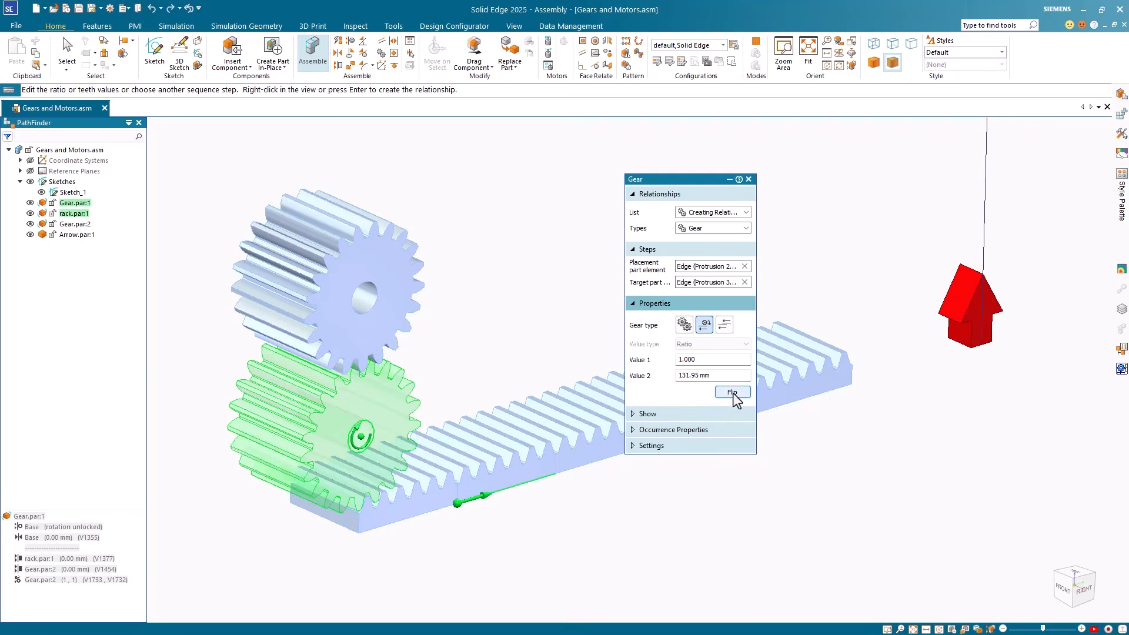
pyautogui.click(732, 393)
pyautogui.rightClick(496, 273)
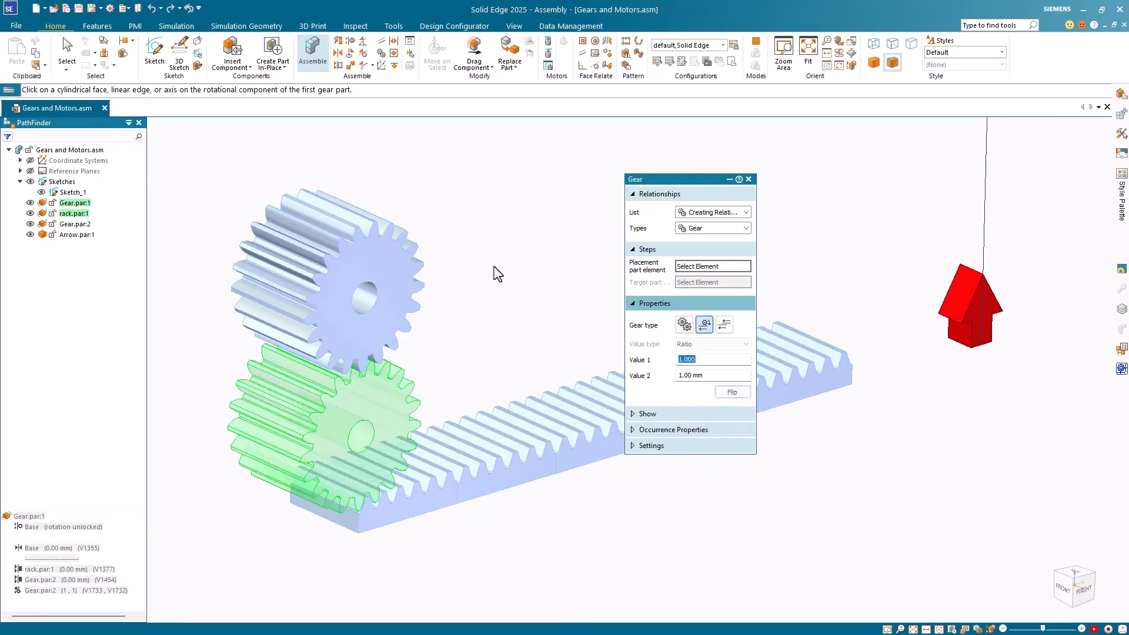
pyautogui.click(749, 180)
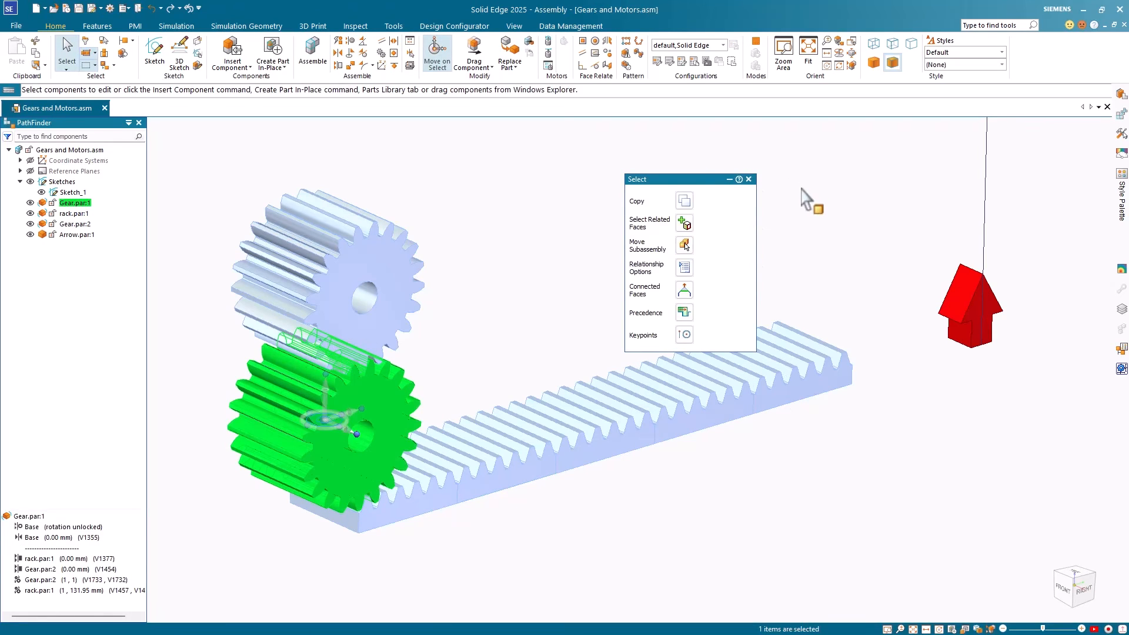
pyautogui.click(805, 197)
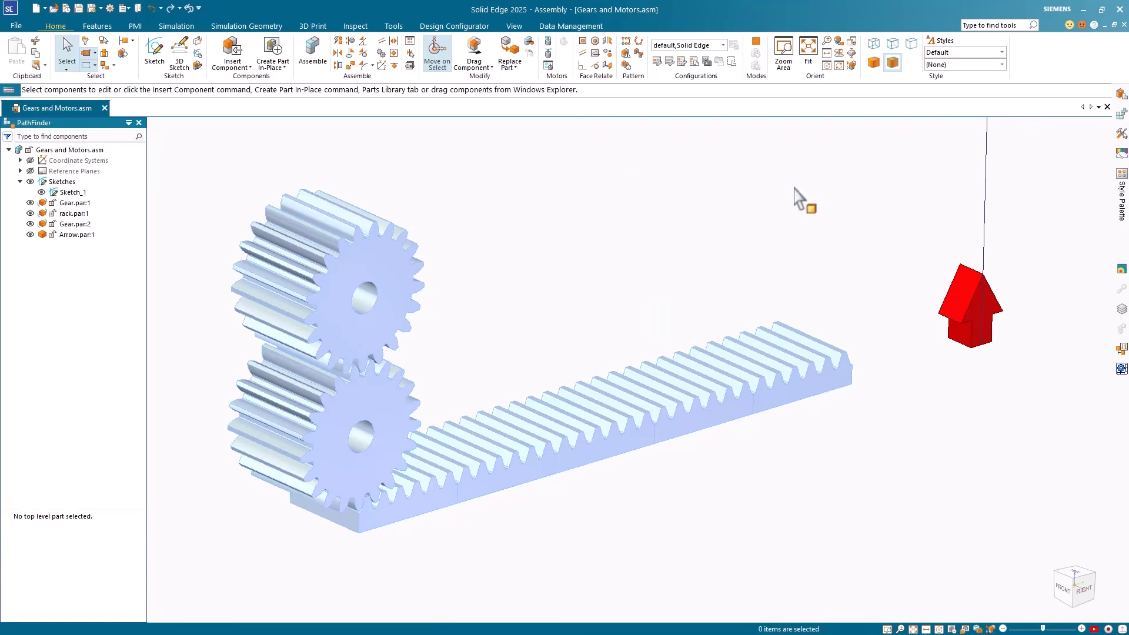
# - Rotate the lower gear about its axis with Drag Component to test the rack's motion, and reset the parts to their original position
pyautogui.click(475, 56)
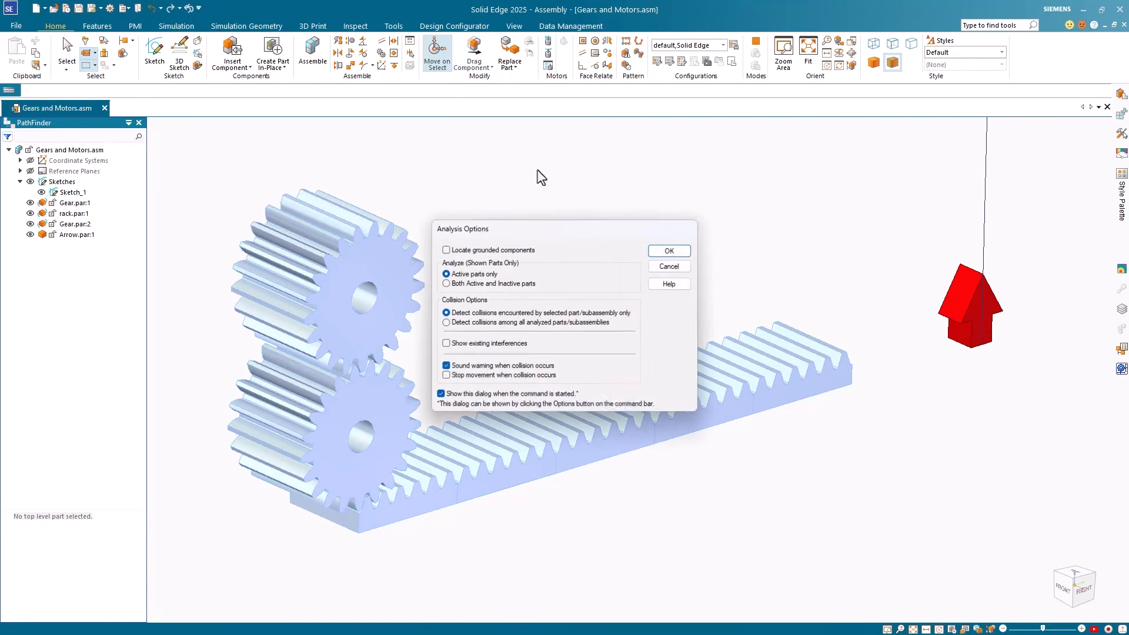
pyautogui.click(680, 253)
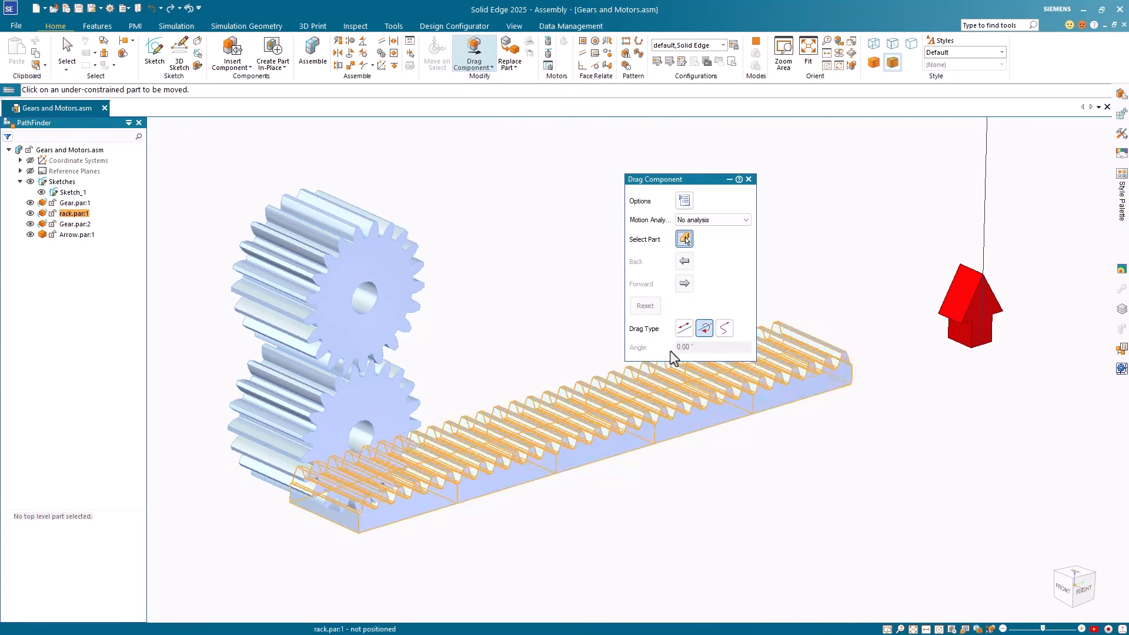
pyautogui.click(387, 406)
pyautogui.moveTo(380, 452); pyautogui.dragTo(362, 406)
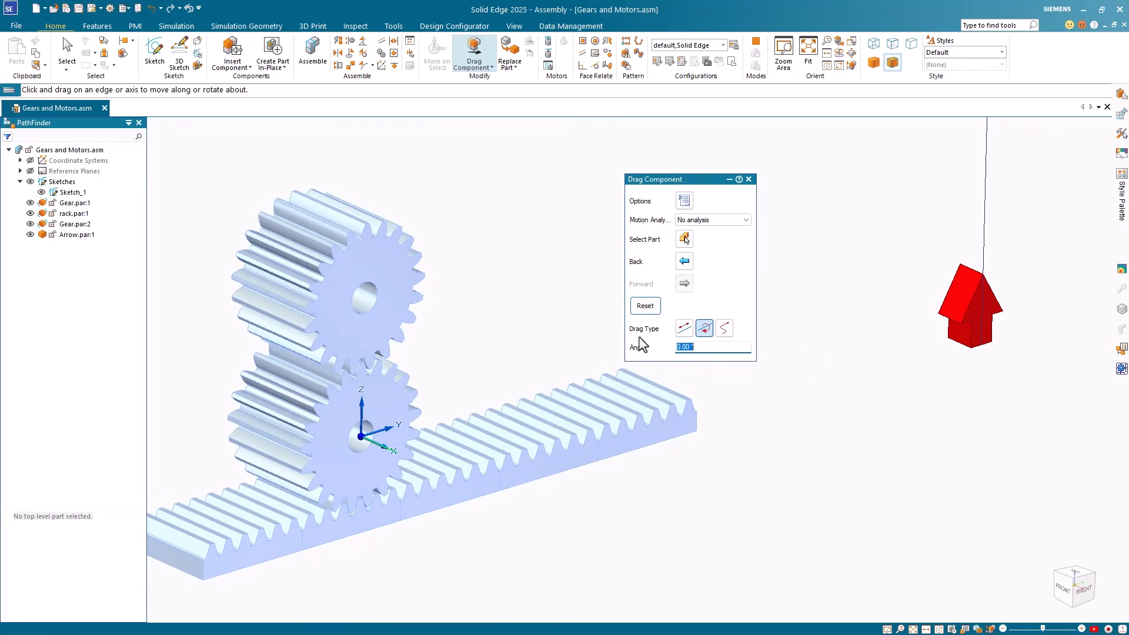
pyautogui.click(645, 306)
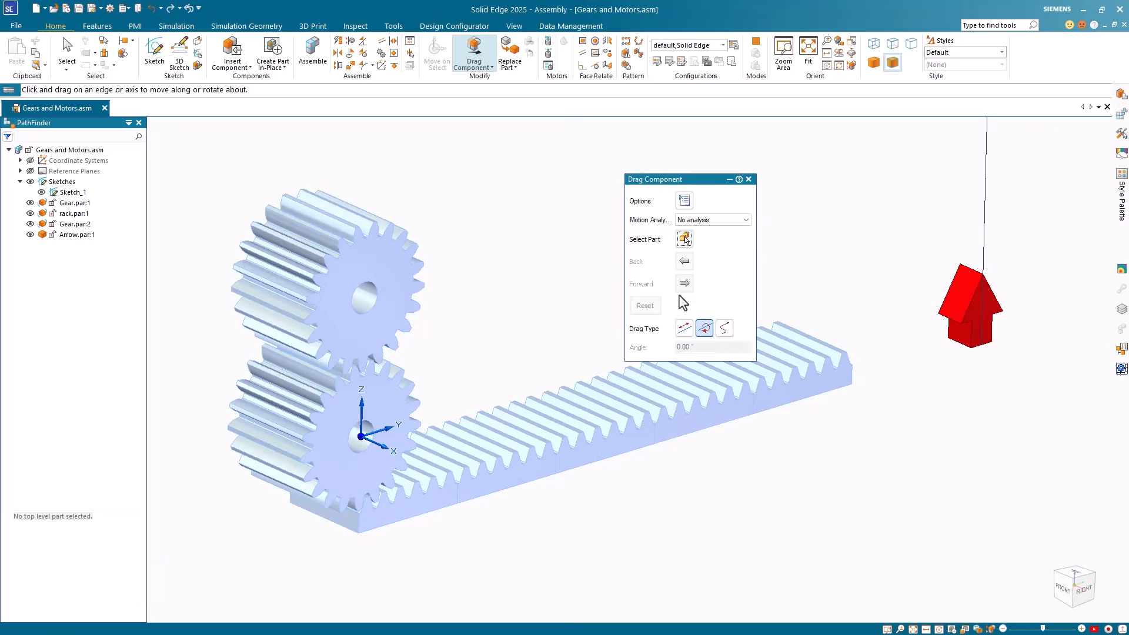
pyautogui.click(748, 179)
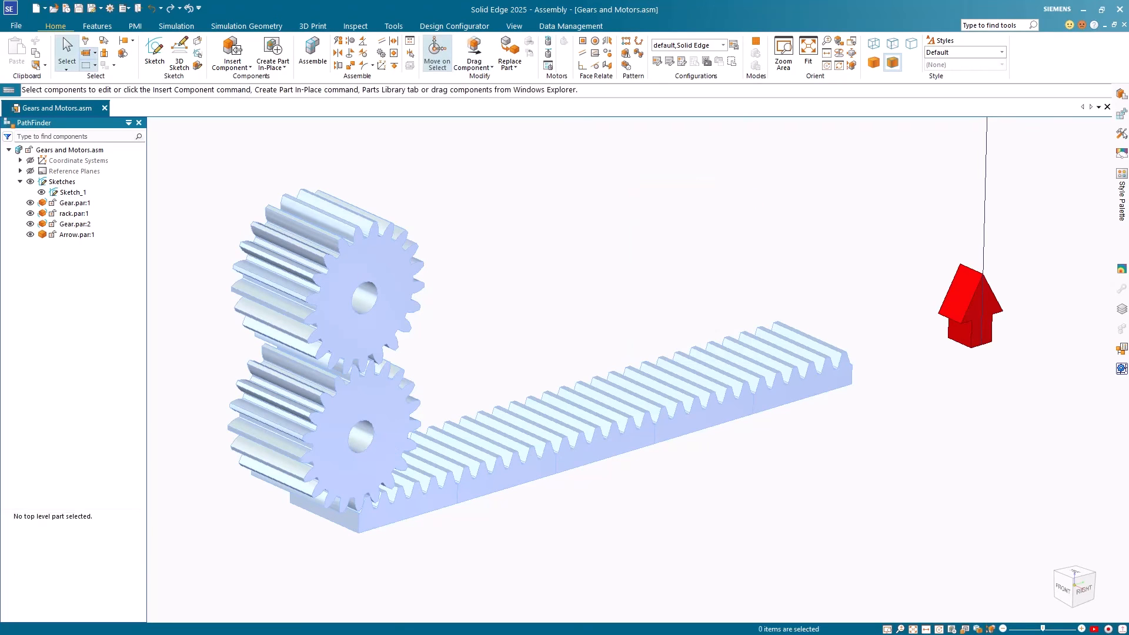
# - Suppress the red arrow's Sketch_1 connect relationship V1814
pyautogui.click(976, 340)
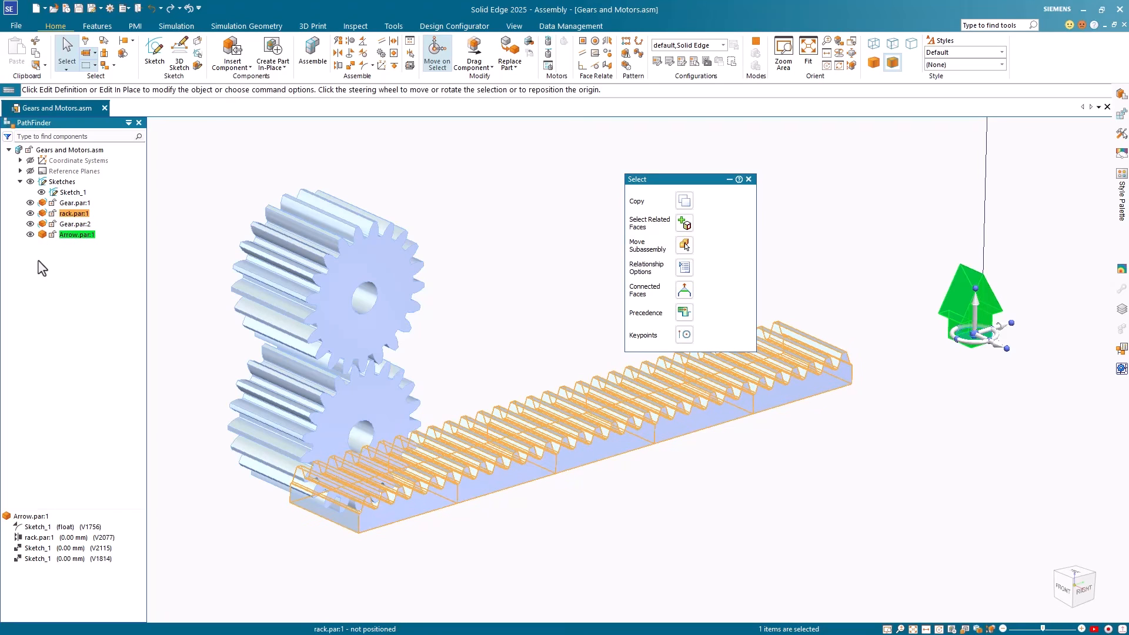
pyautogui.click(40, 560)
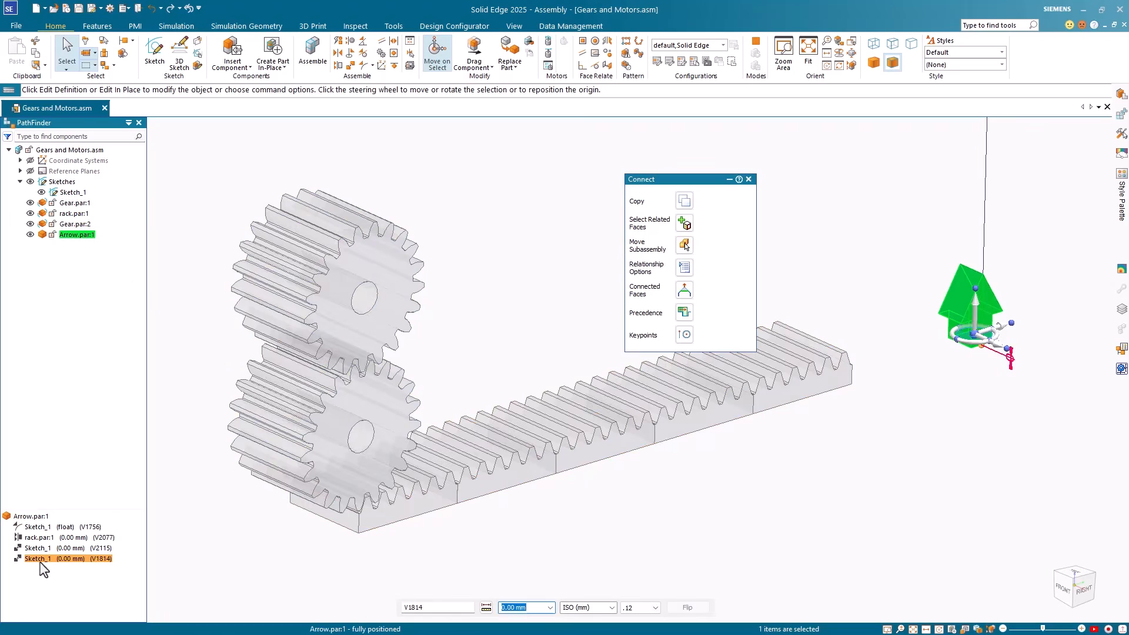
pyautogui.rightClick(41, 561)
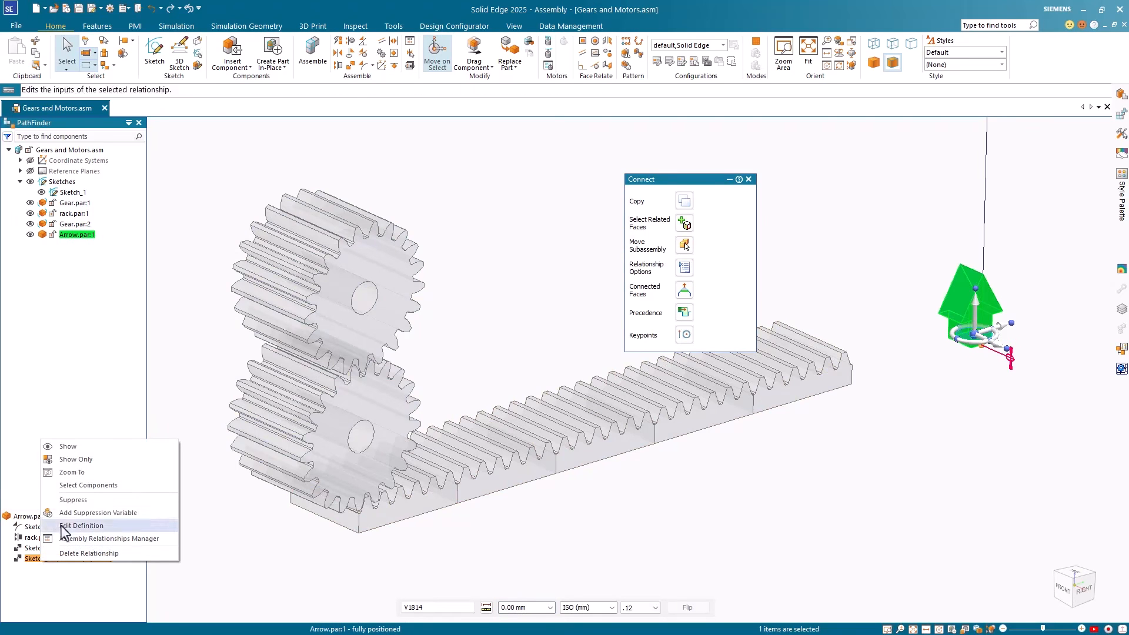
pyautogui.click(75, 501)
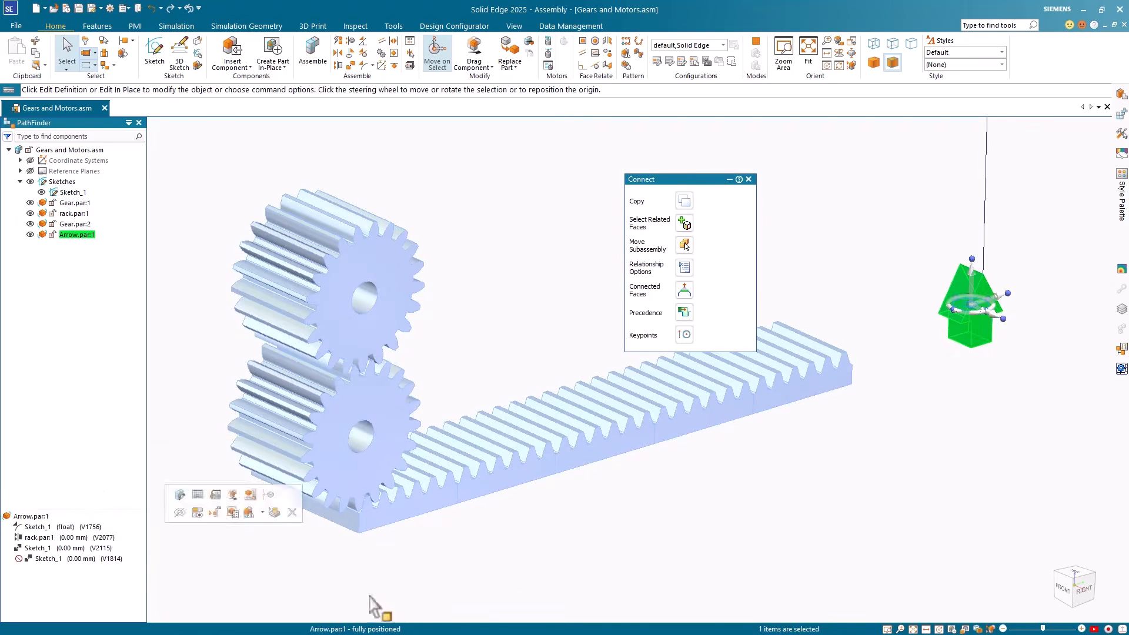
pyautogui.click(632, 577)
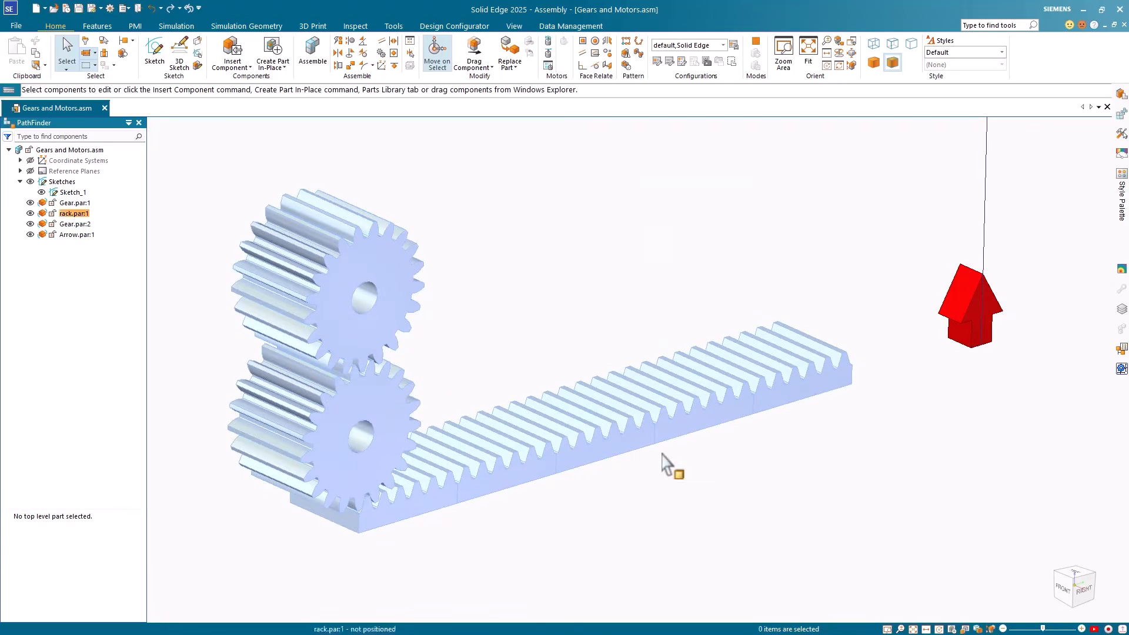
# - Set up a Linear-Linear gear relationship for the red arrow
pyautogui.click(975, 314)
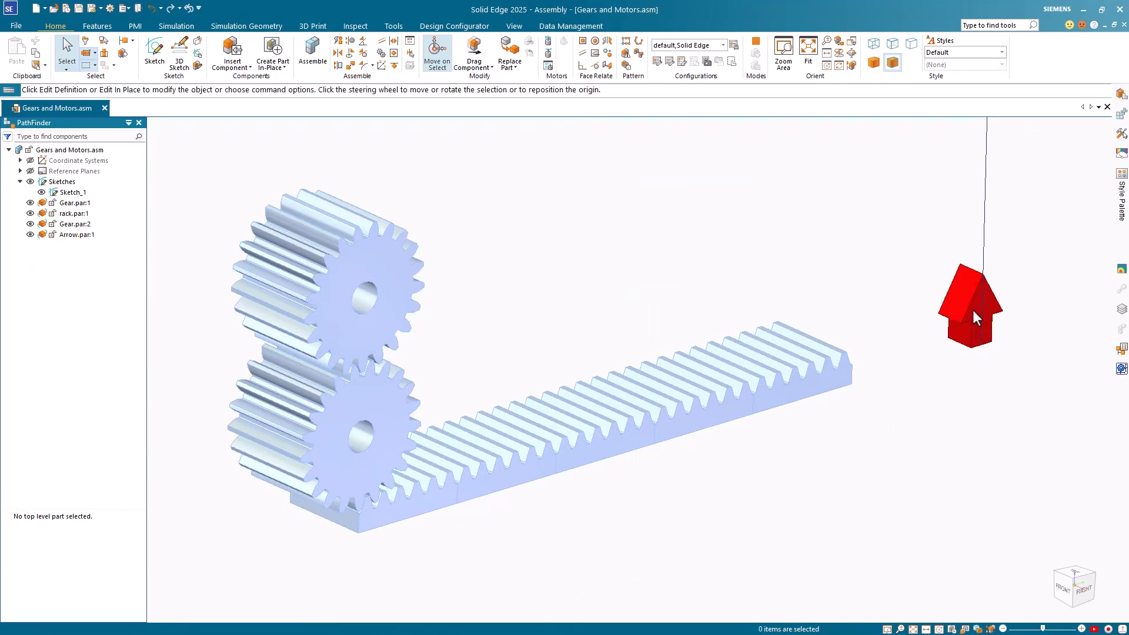
pyautogui.click(794, 255)
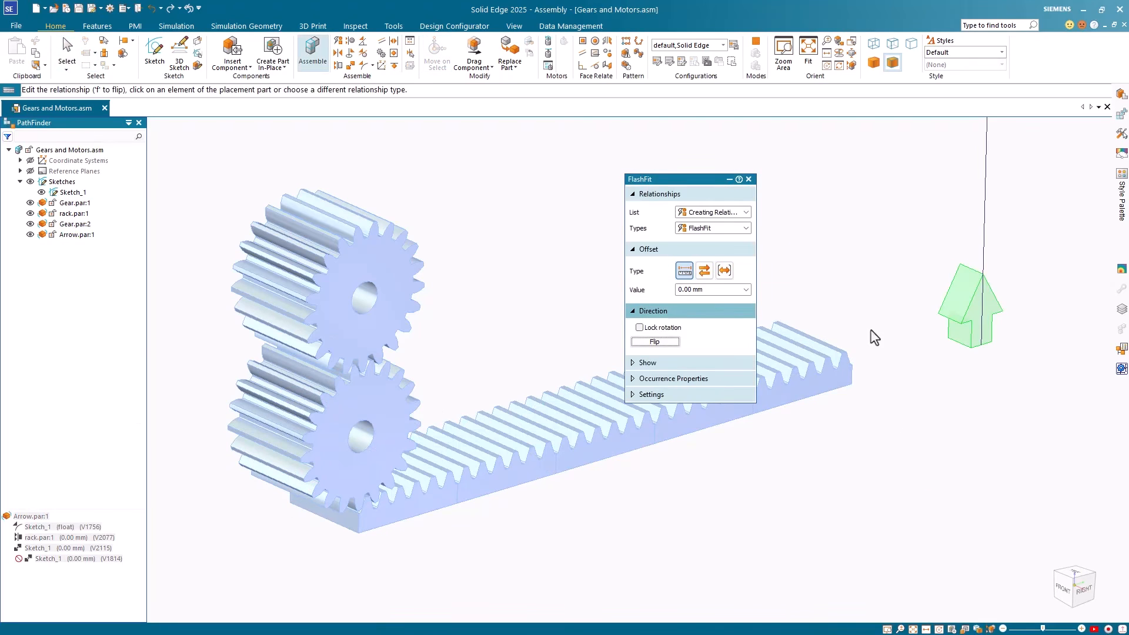
pyautogui.click(746, 228)
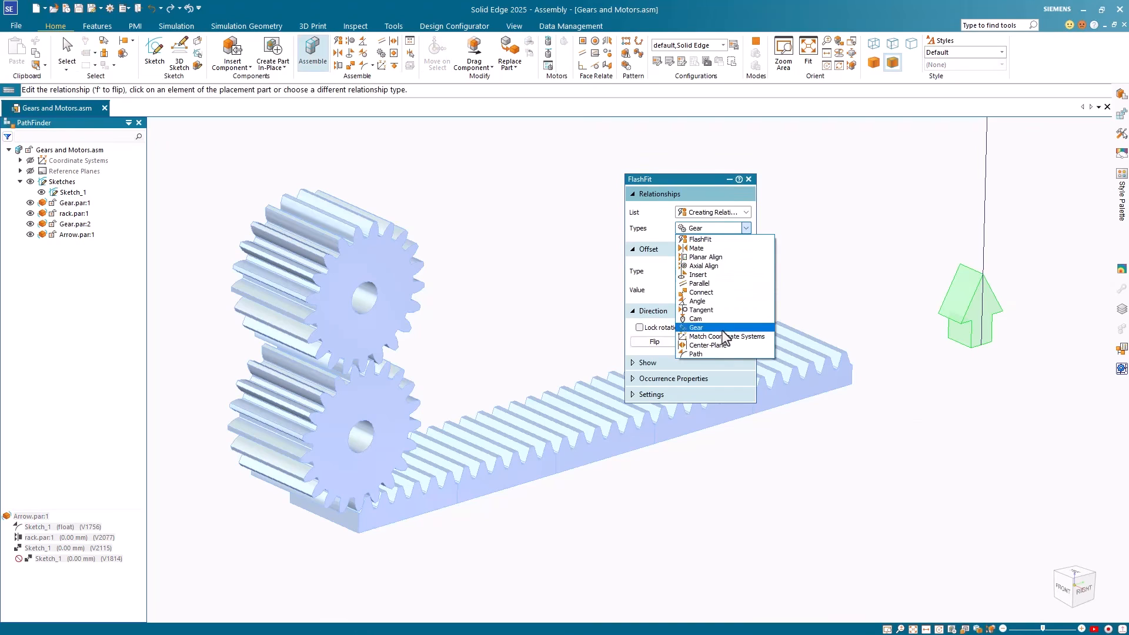
pyautogui.click(722, 330)
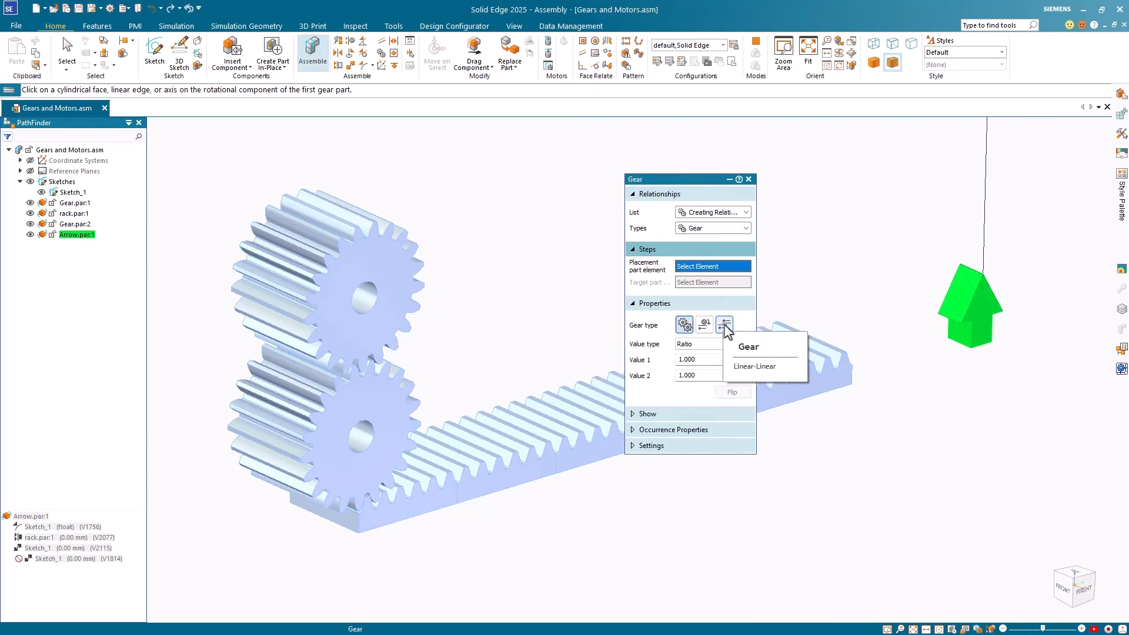
pyautogui.click(726, 329)
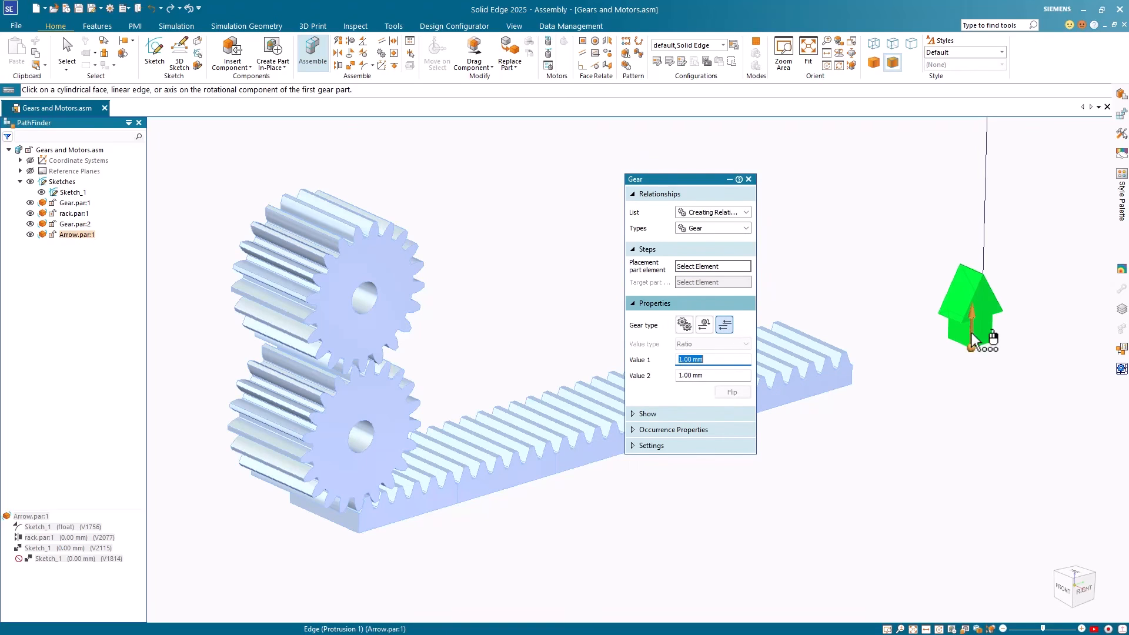
# - Pair the arrow's vertical edge with the rack's long bottom edge at 1.00 mm to 1.00 mm, flip the direction, and create the relationship
pyautogui.click(972, 333)
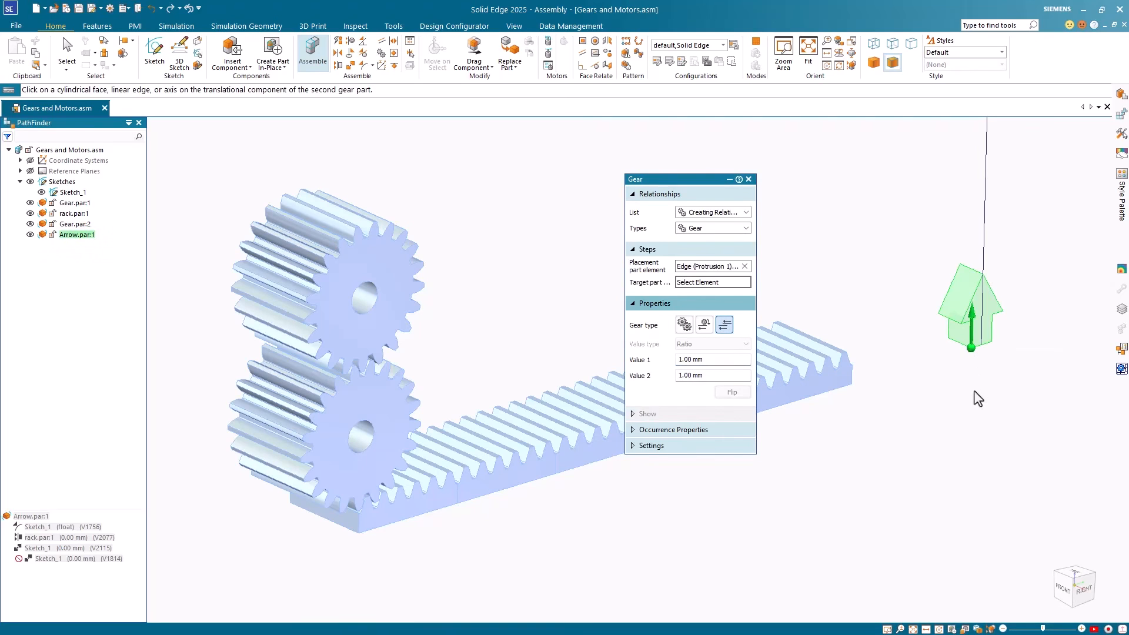
pyautogui.click(803, 410)
pyautogui.click(740, 395)
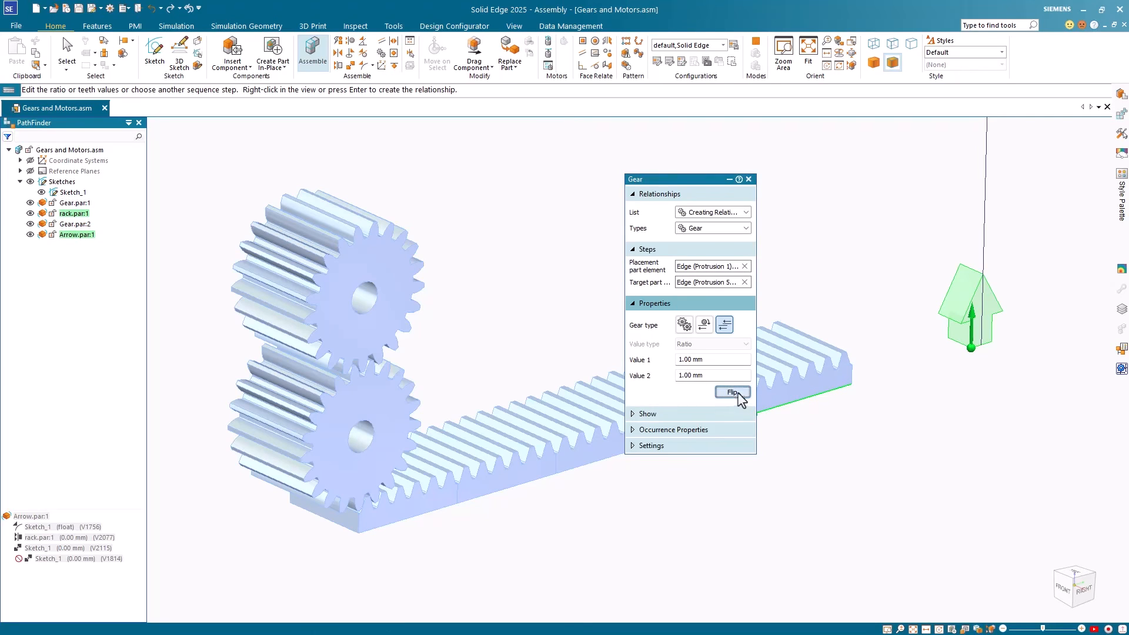
pyautogui.moveTo(697, 178); pyautogui.dragTo(570, 160)
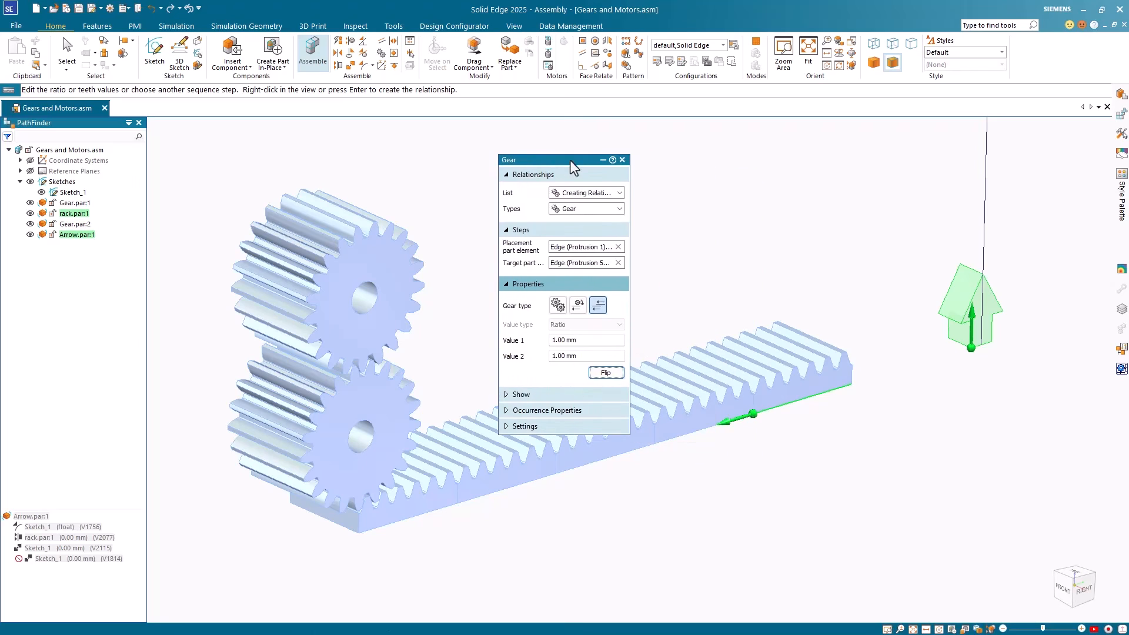
pyautogui.rightClick(747, 201)
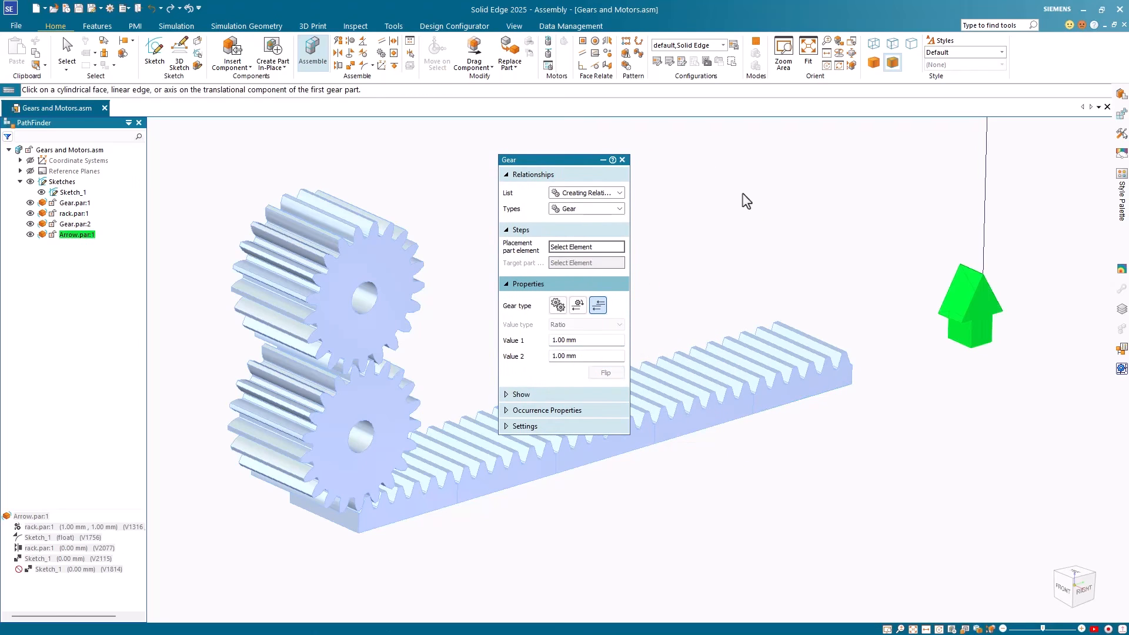
pyautogui.click(622, 159)
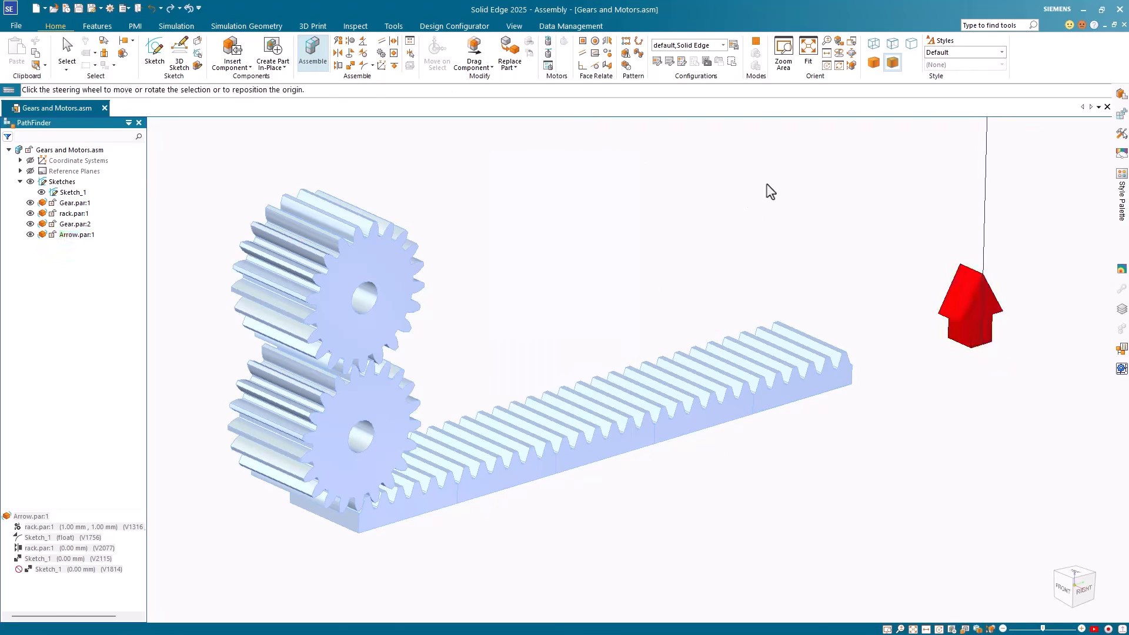
pyautogui.click(833, 189)
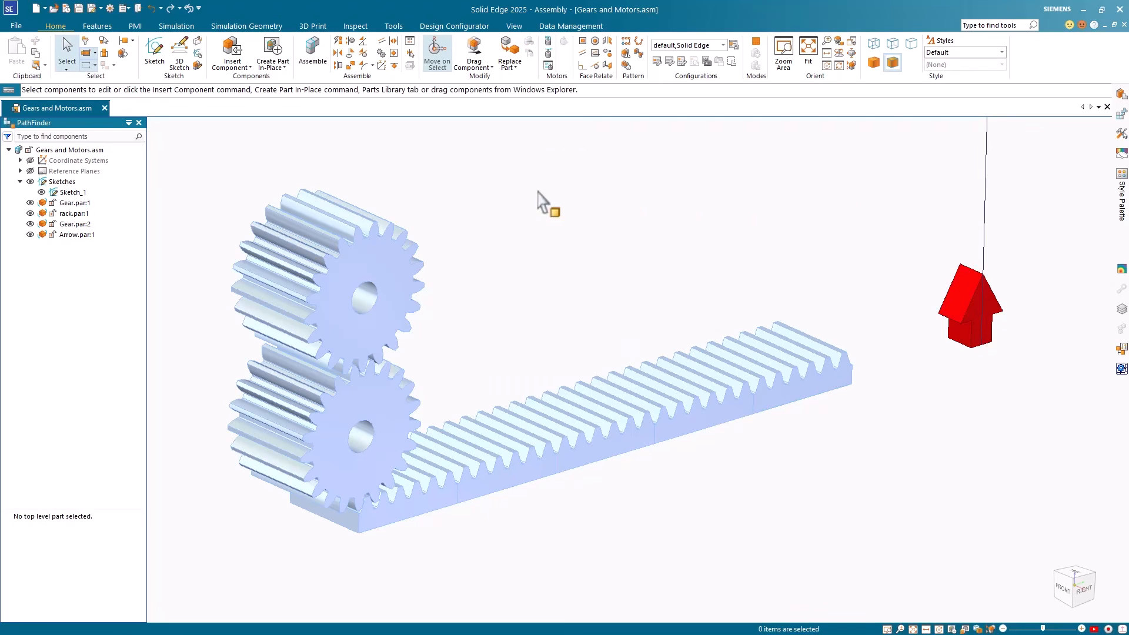
# - Hide Sketch_1 in the assembly
pyautogui.click(41, 192)
pyautogui.scroll(-2, 622, 294)
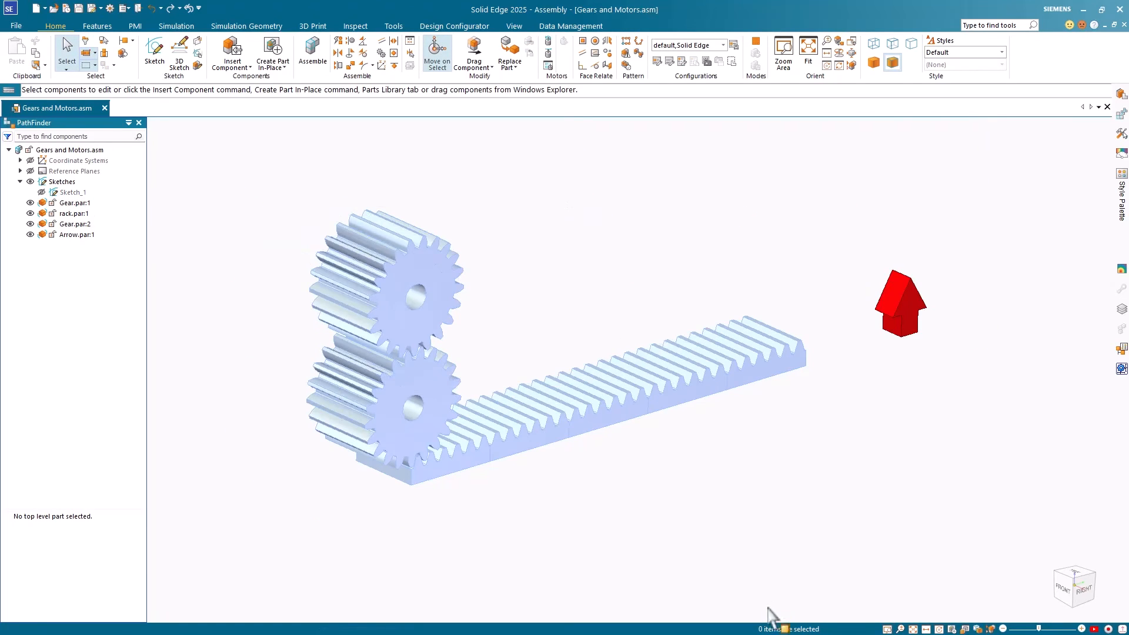
pyautogui.keyDown('shift'); pyautogui.moveTo(735, 501); pyautogui.dragTo(699, 572, button='middle'); pyautogui.keyUp('shift')
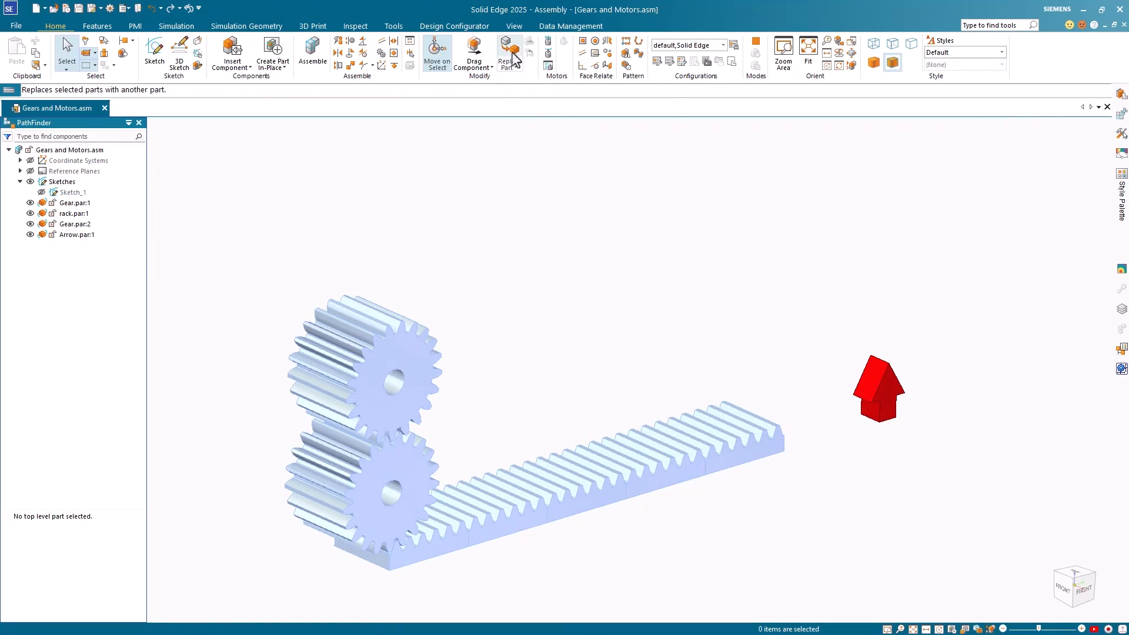
# - Rotate the lower gear about its X axis with Drag Component to test the full mechanism, and reset the parts' positions
pyautogui.click(474, 50)
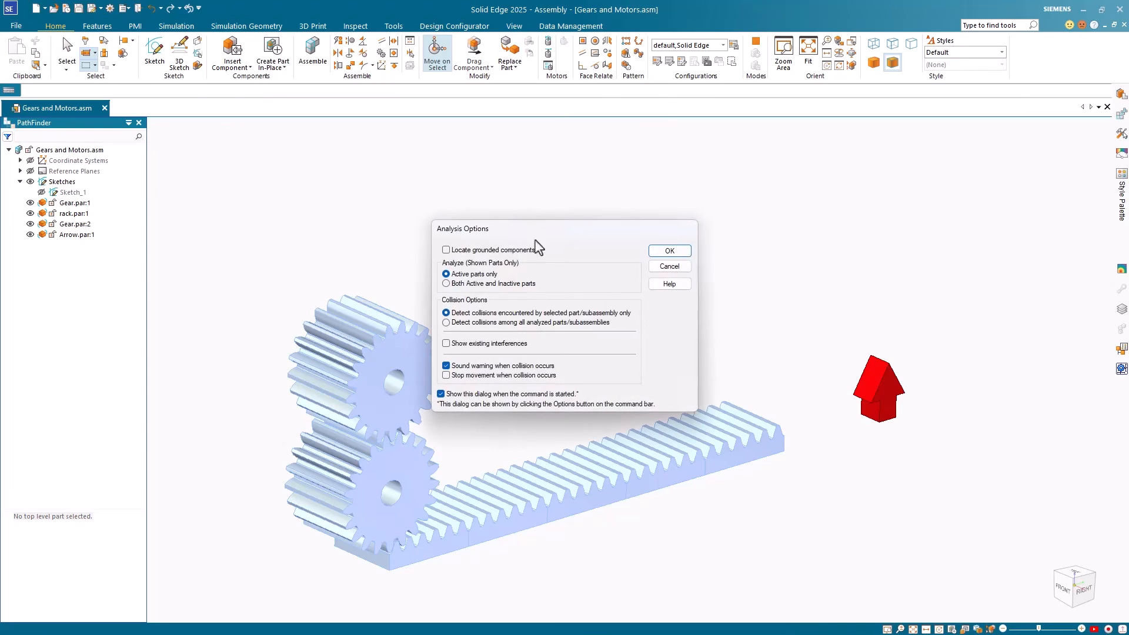
pyautogui.click(676, 252)
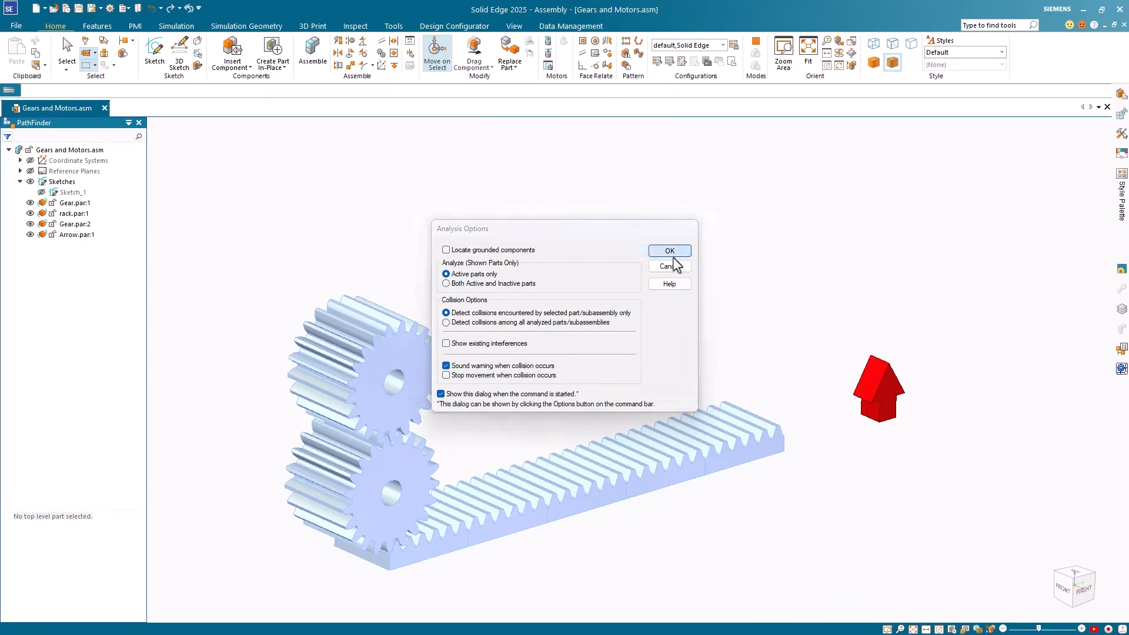
pyautogui.click(399, 479)
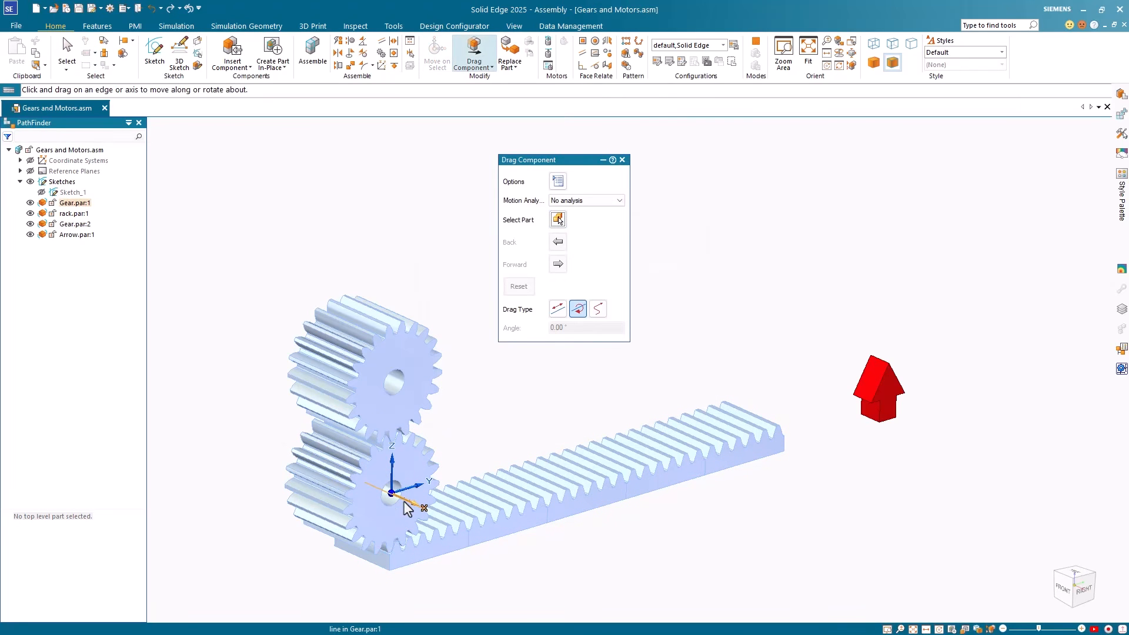
pyautogui.click(404, 501)
pyautogui.moveTo(404, 470); pyautogui.dragTo(432, 489)
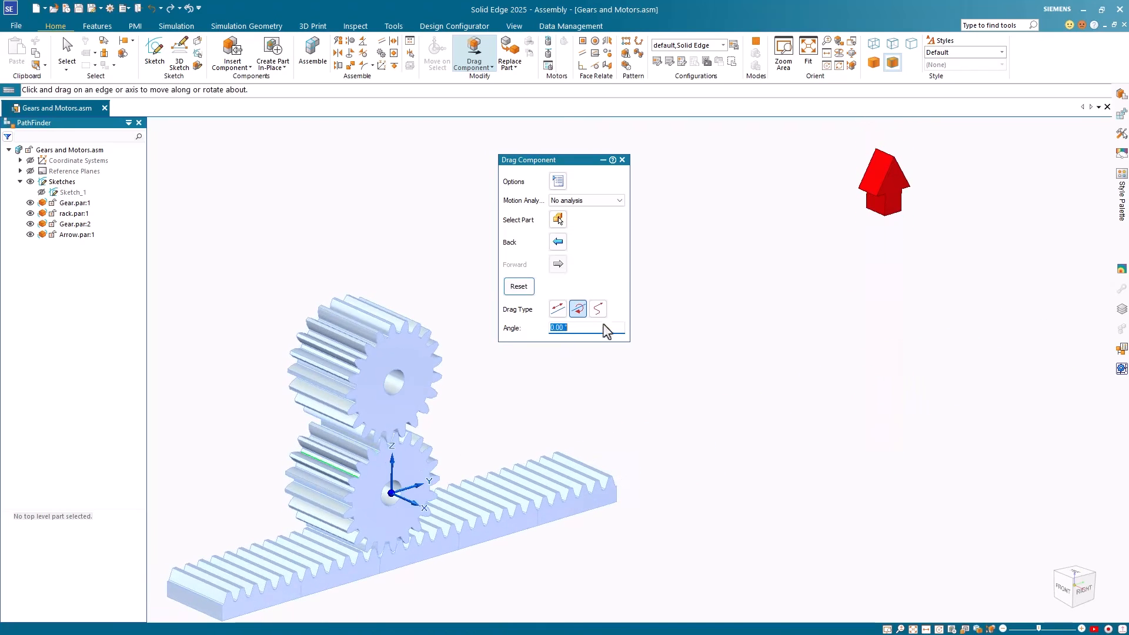
pyautogui.click(519, 286)
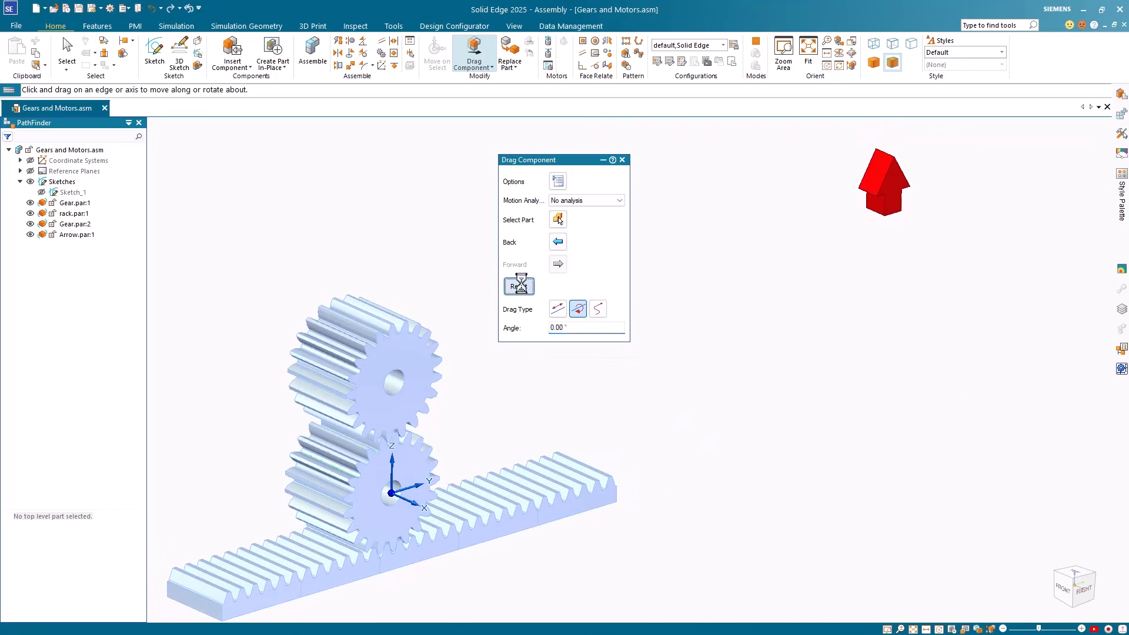
pyautogui.click(622, 160)
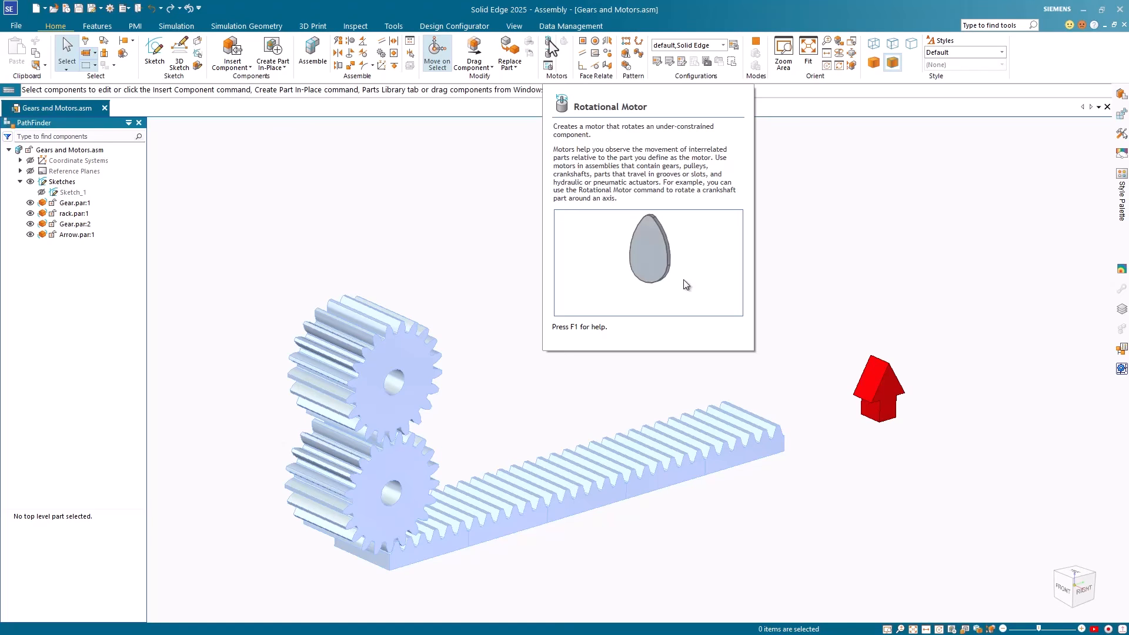
# - Start a Rotational Motor on the lower gear, using its centre hole as the rotation axis
pyautogui.click(549, 43)
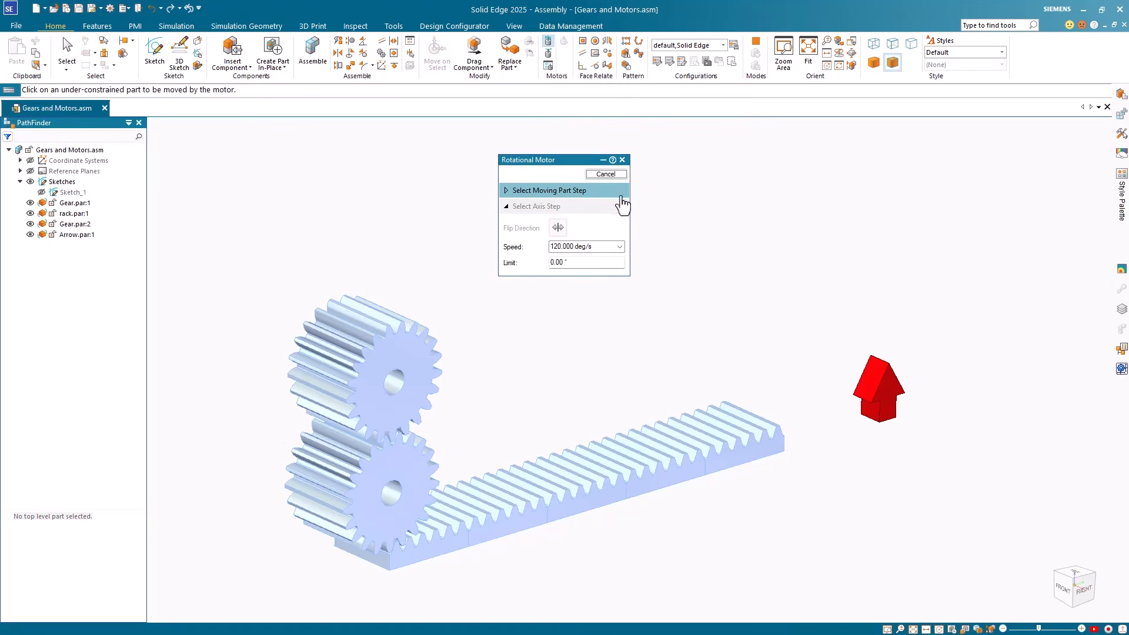
pyautogui.click(414, 476)
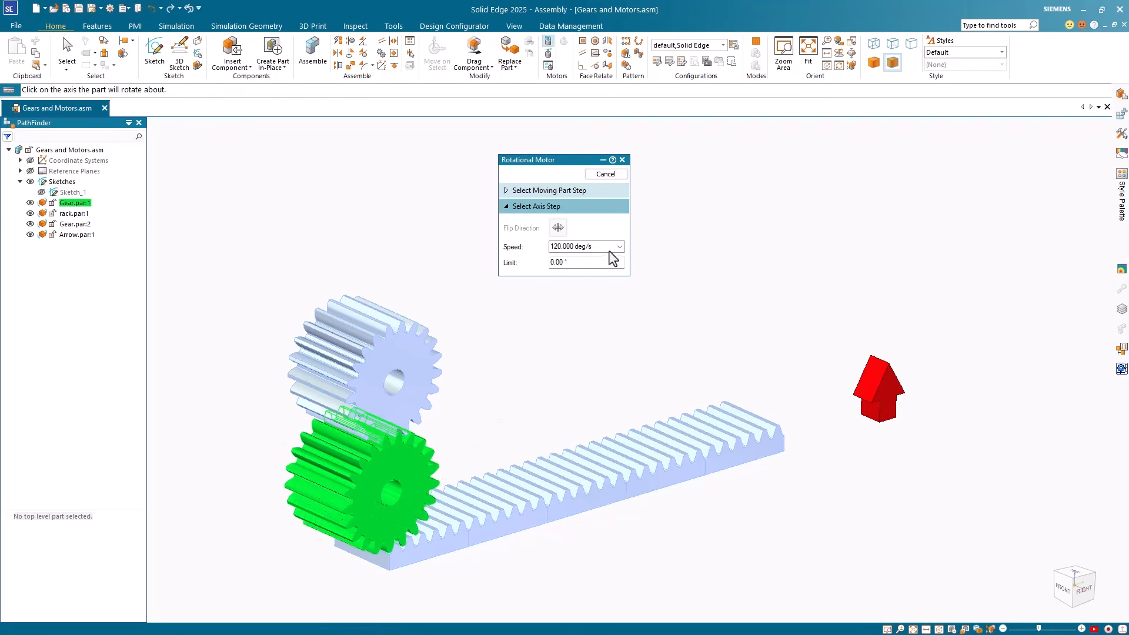
pyautogui.click(390, 503)
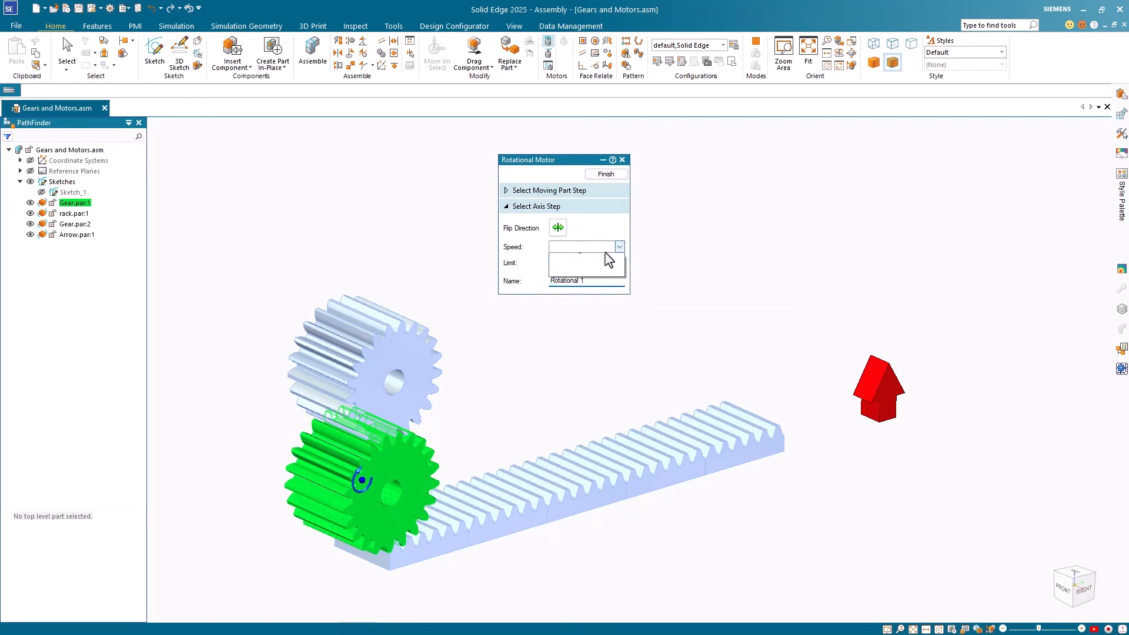
# - Set the motor's speed to 60 deg/s and limit to 720°, flip its direction, and create it
pyautogui.click(594, 261)
pyautogui.moveTo(591, 263); pyautogui.dragTo(537, 263)
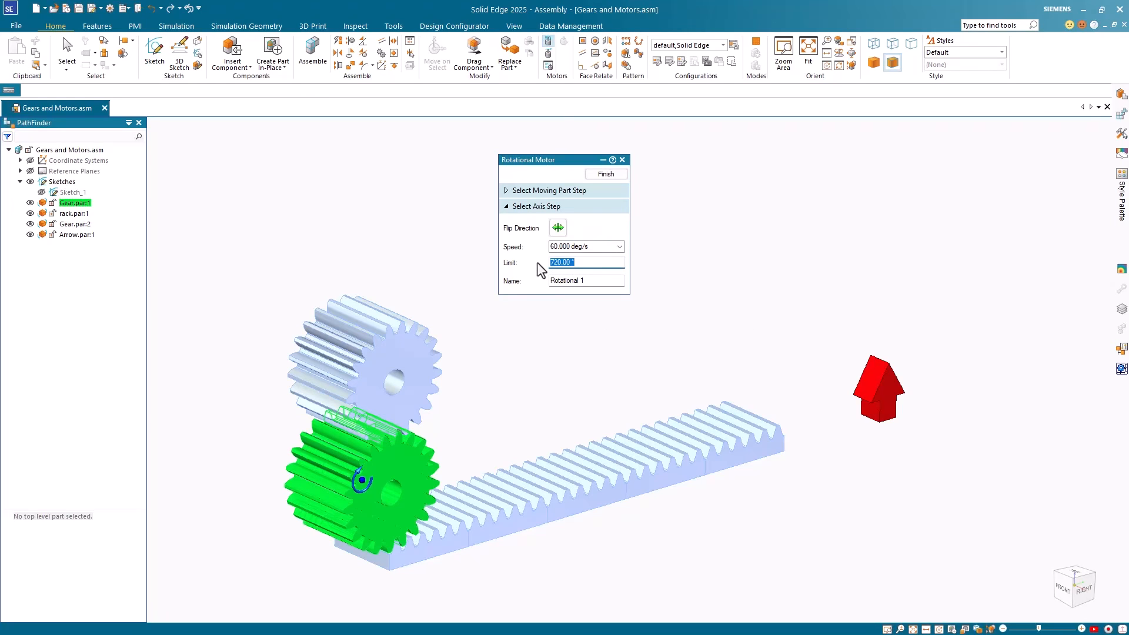
pyautogui.click(557, 228)
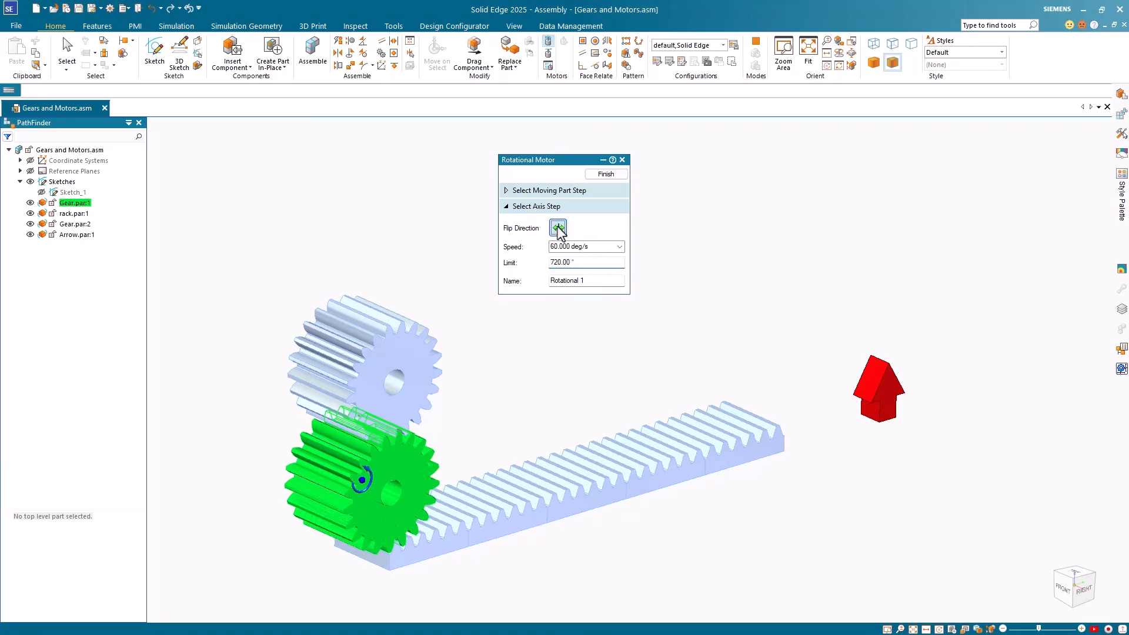
pyautogui.rightClick(688, 294)
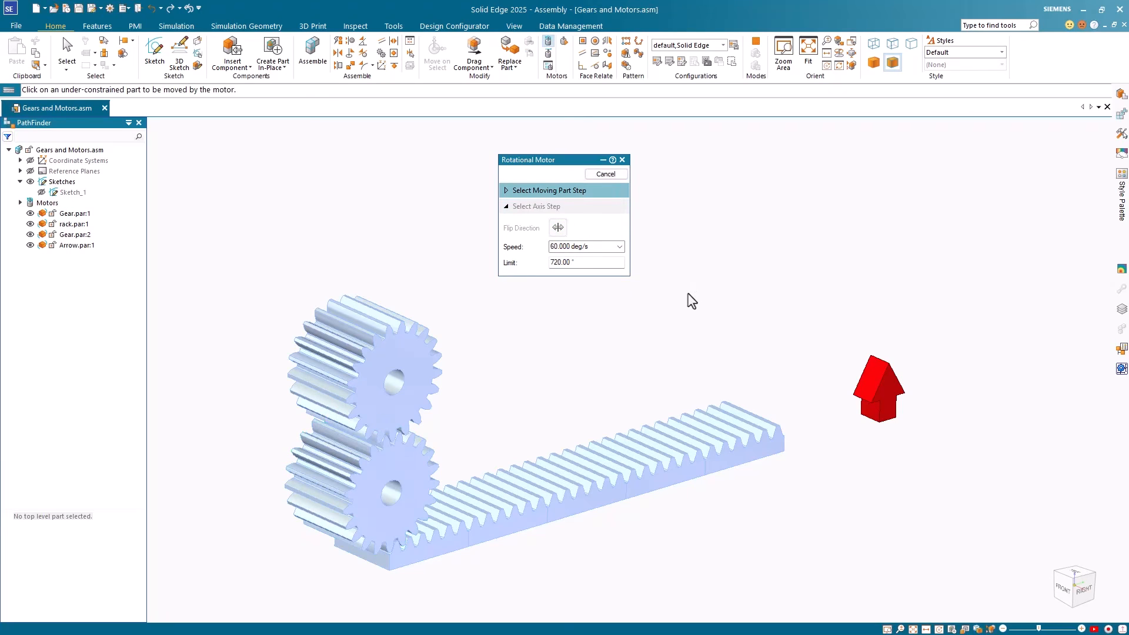
pyautogui.click(611, 173)
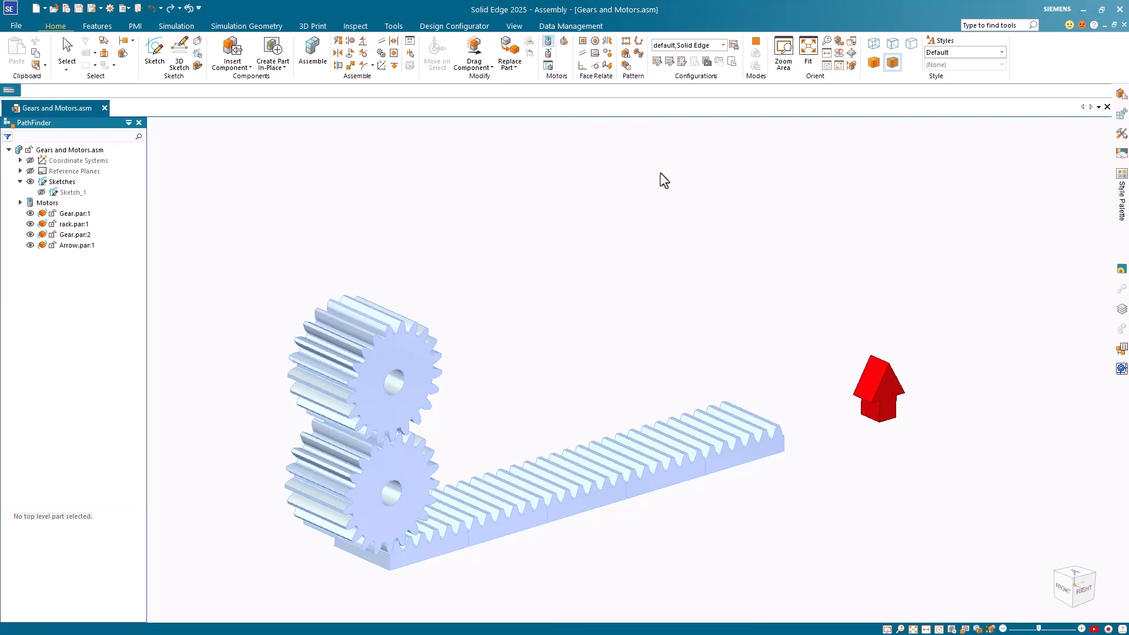
pyautogui.click(19, 202)
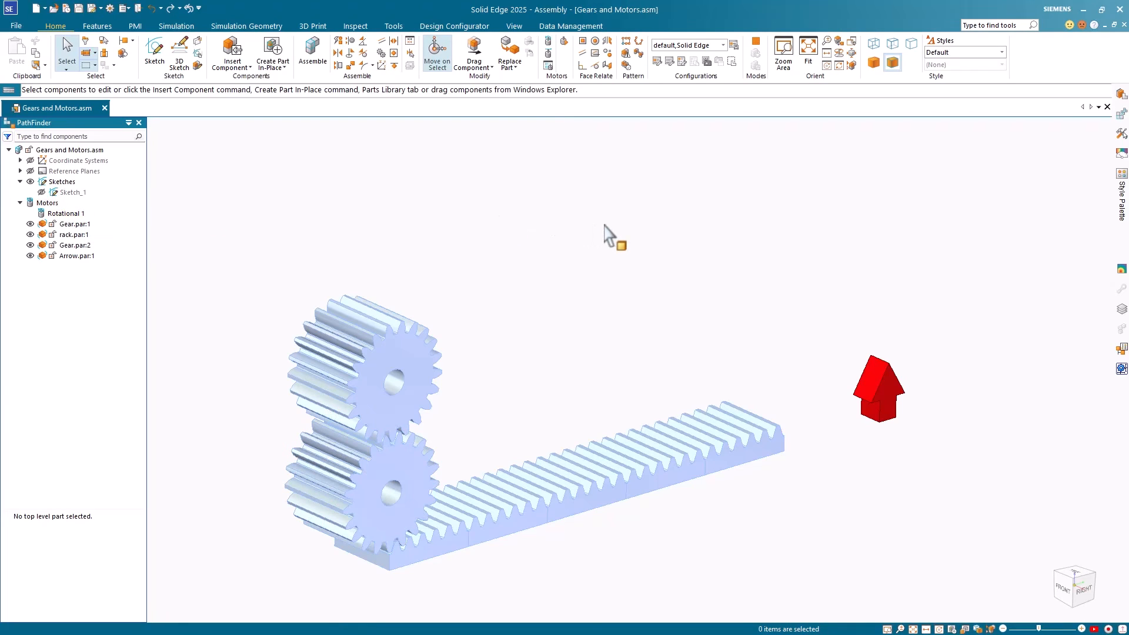
# - Play a motor simulation of Rotational 1 with no analysis and motor limits as duration, and close the Animation Editor without saving
pyautogui.click(564, 42)
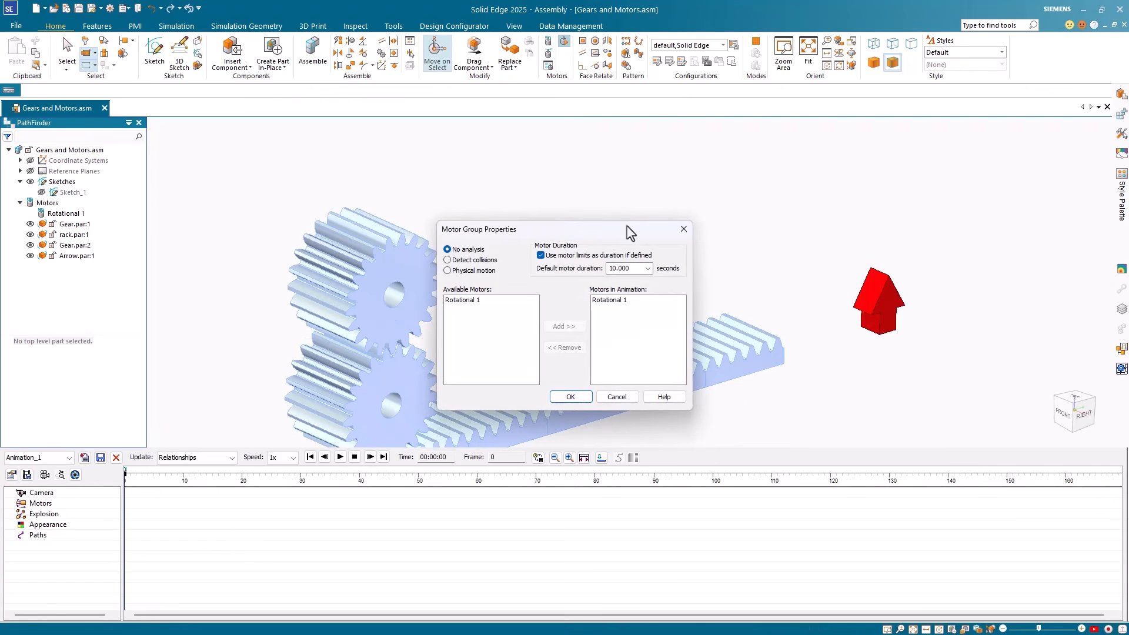
pyautogui.moveTo(631, 234); pyautogui.dragTo(693, 177)
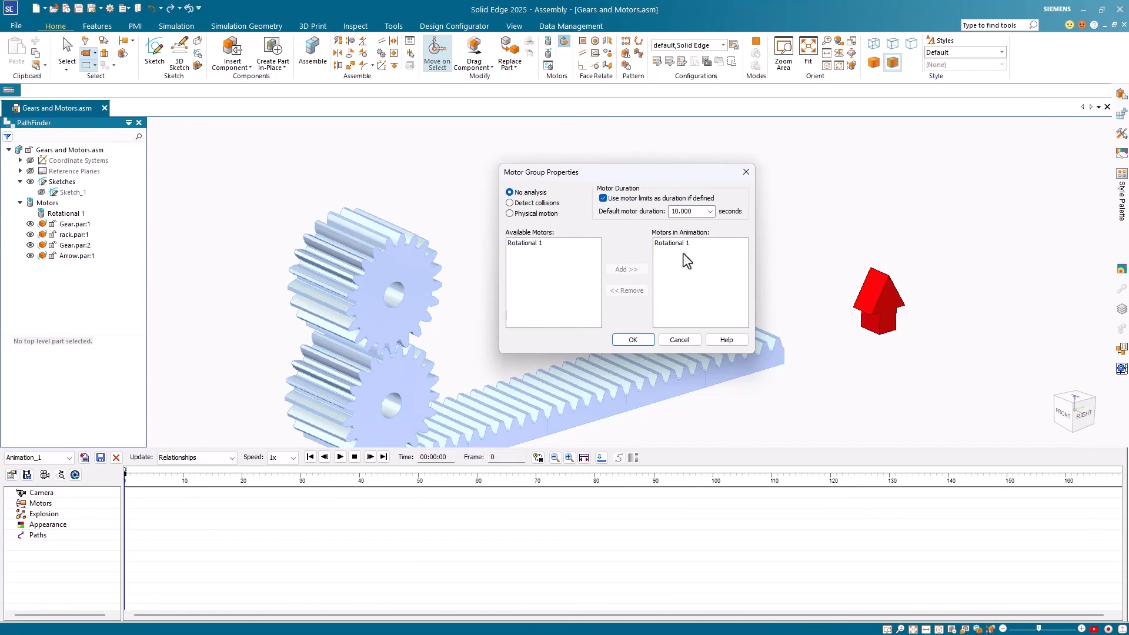
pyautogui.click(633, 340)
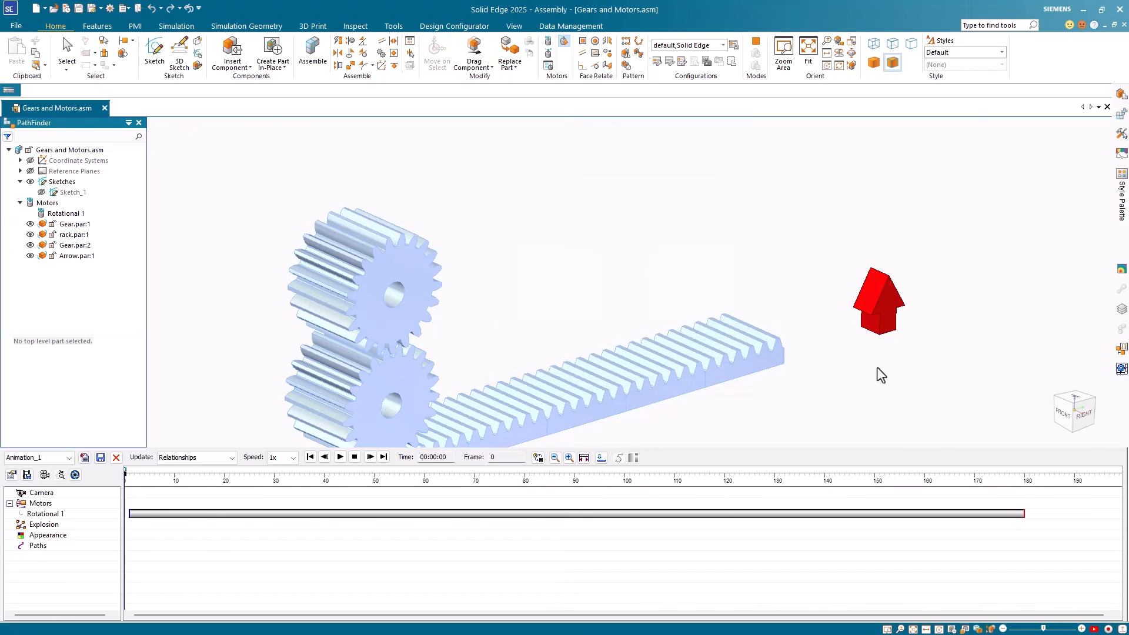
pyautogui.click(809, 53)
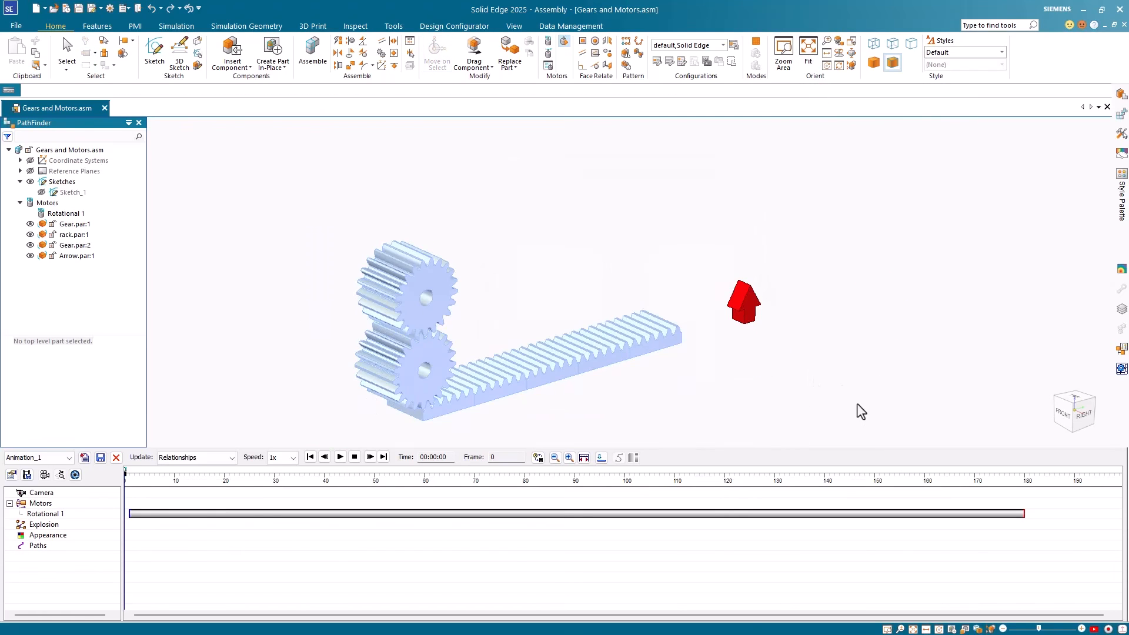
pyautogui.click(340, 458)
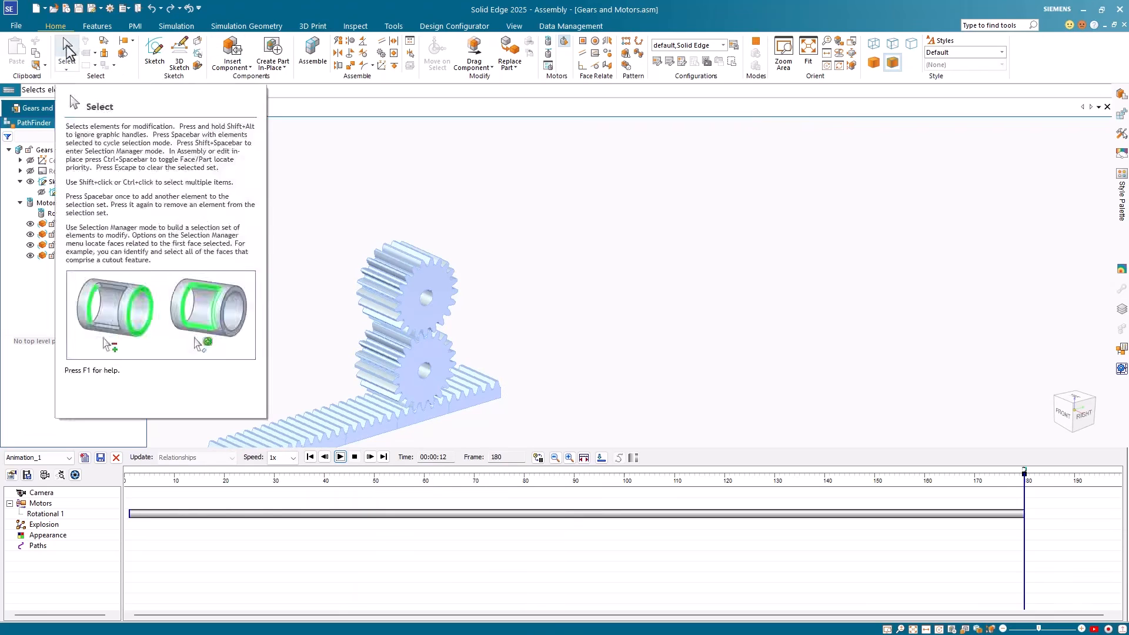
pyautogui.click(67, 45)
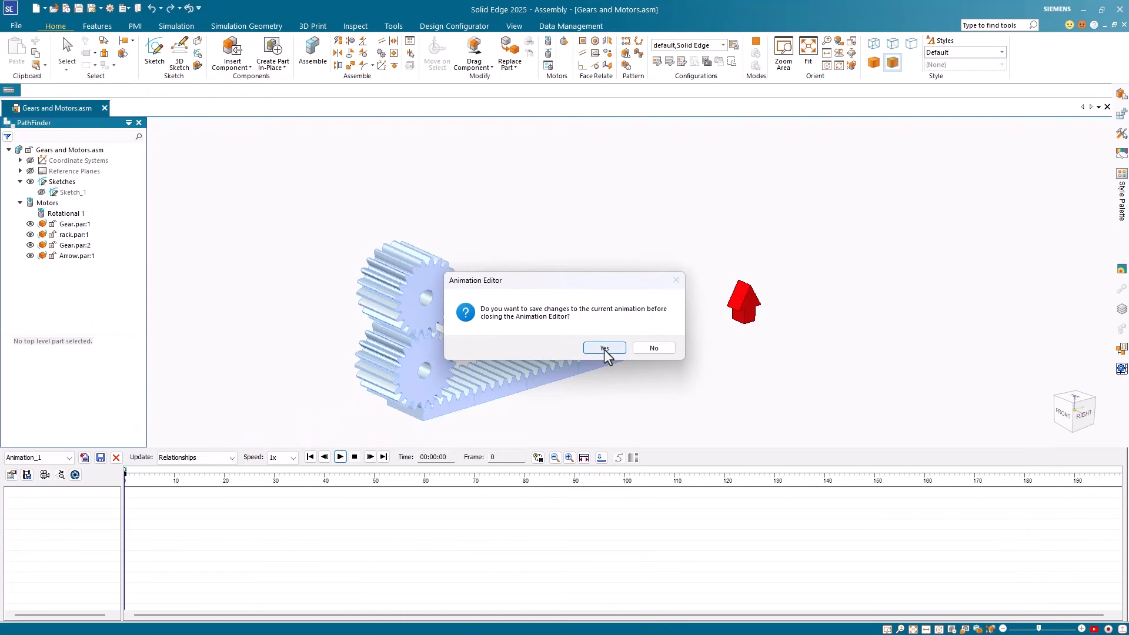
pyautogui.click(658, 347)
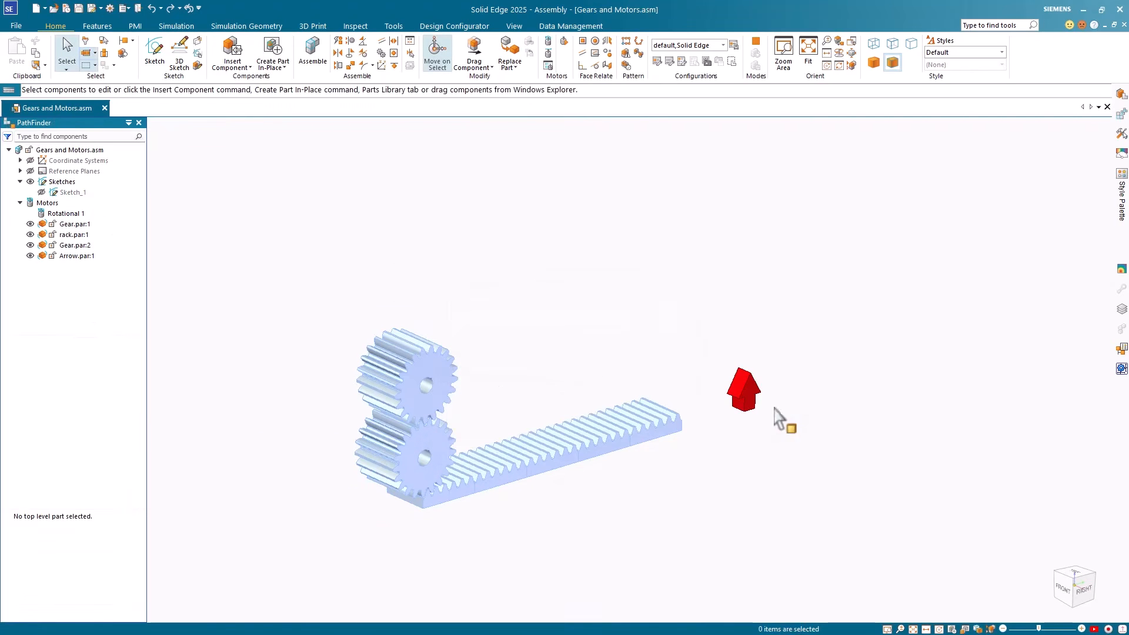